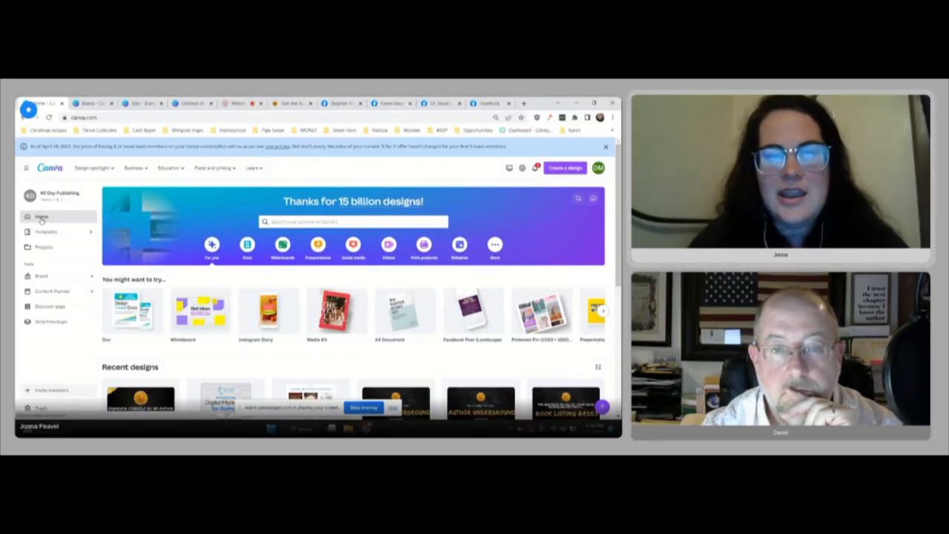
Step: Search the templates for "Facebook Page" and open the Facebook Cover template category
left_click(329, 220)
type("facebook")
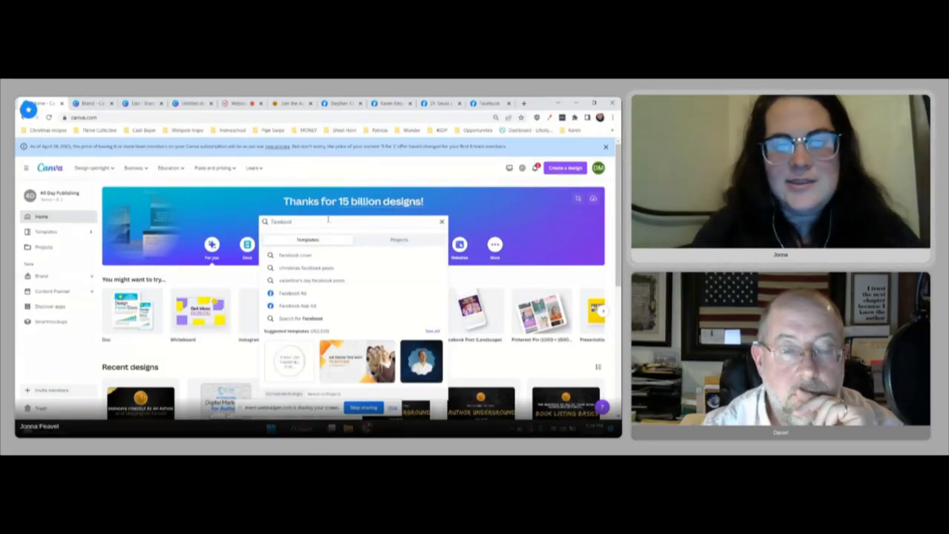
type(" Page")
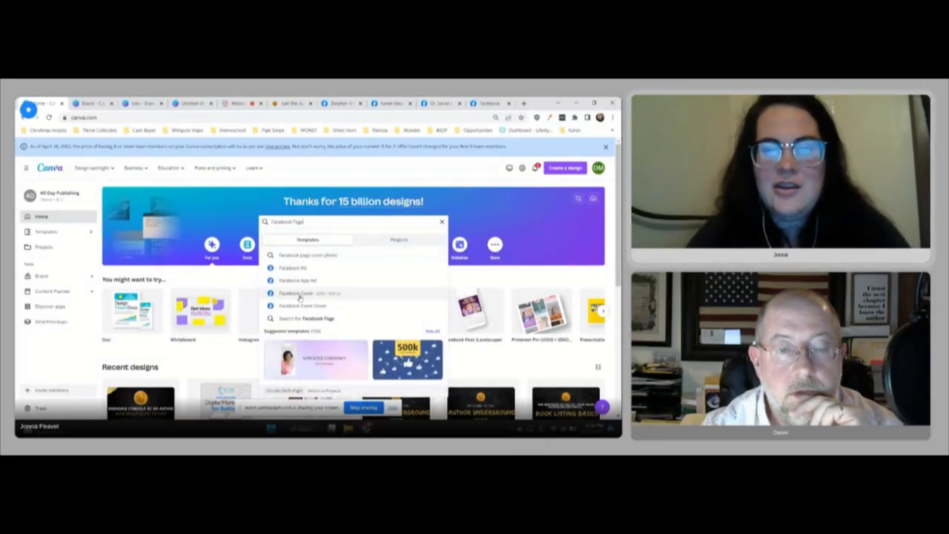
left_click(335, 295)
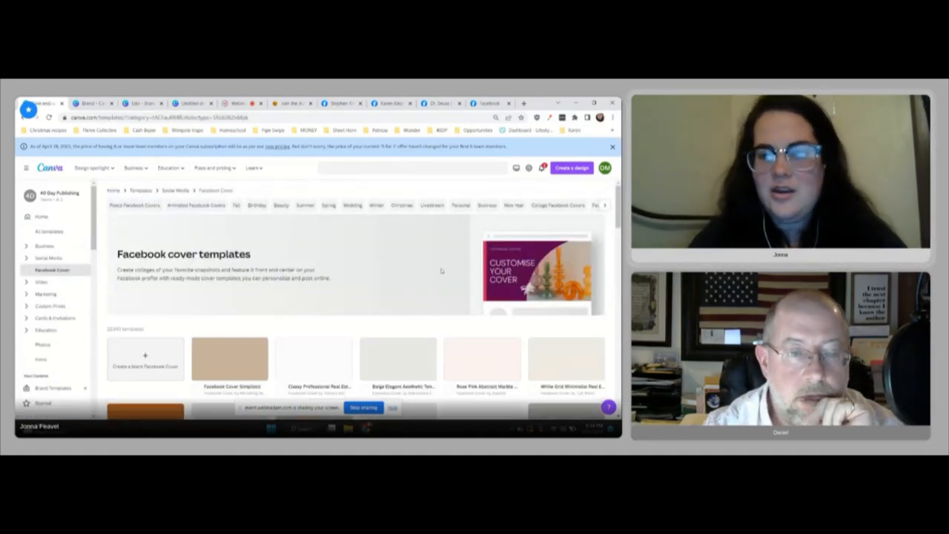
Step: Browse the Facebook cover templates and preview the Navy & Blue Church Conference cover, then close the preview
scroll(356, 296, "down", 3)
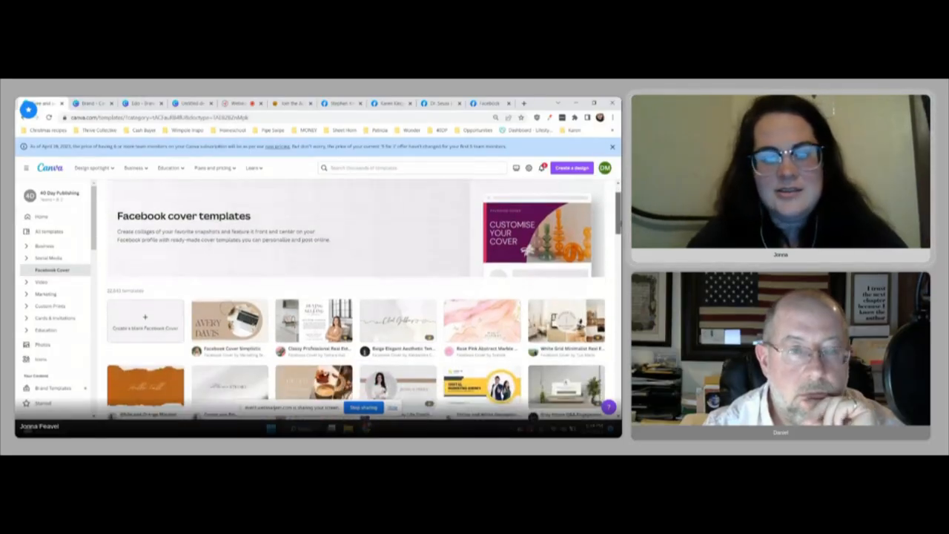
scroll(356, 297, "down", 2)
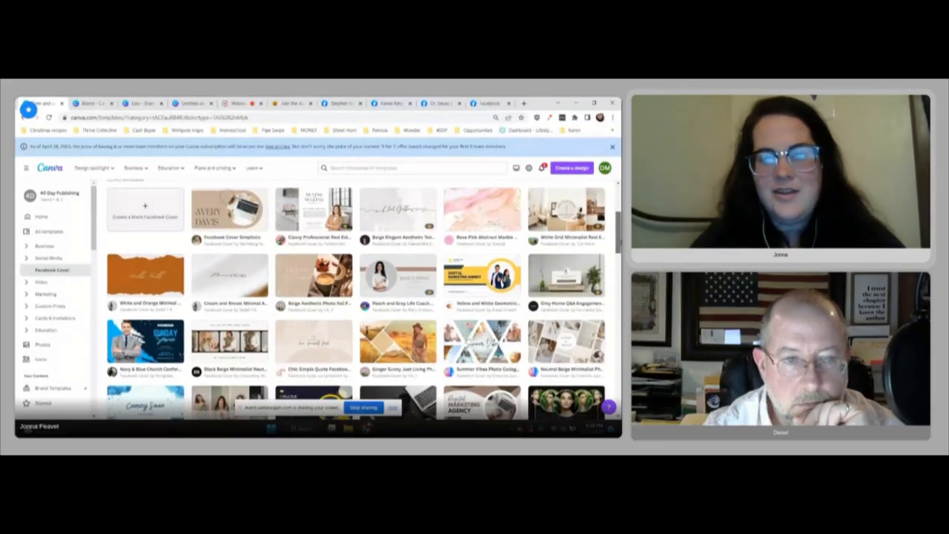
scroll(356, 297, "down", 3)
scroll(357, 300, "down", 2)
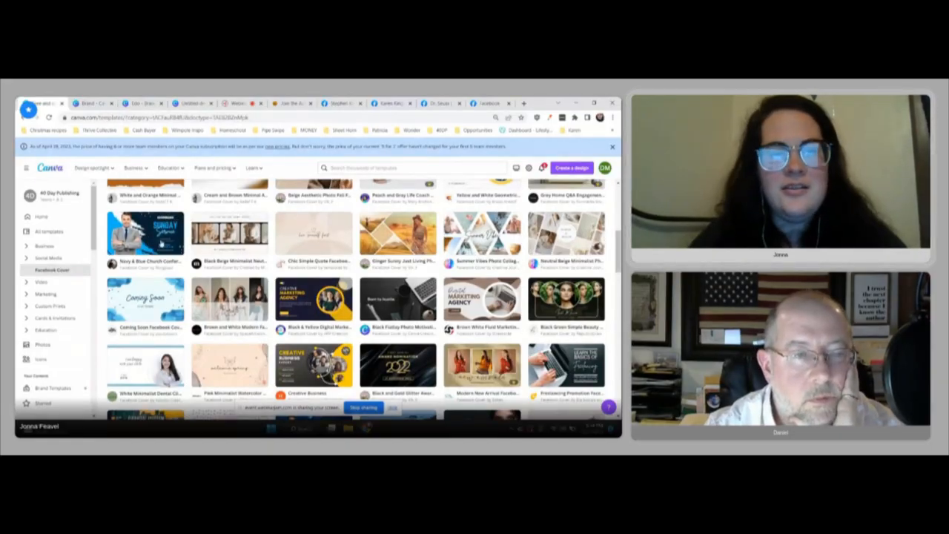
left_click(146, 232)
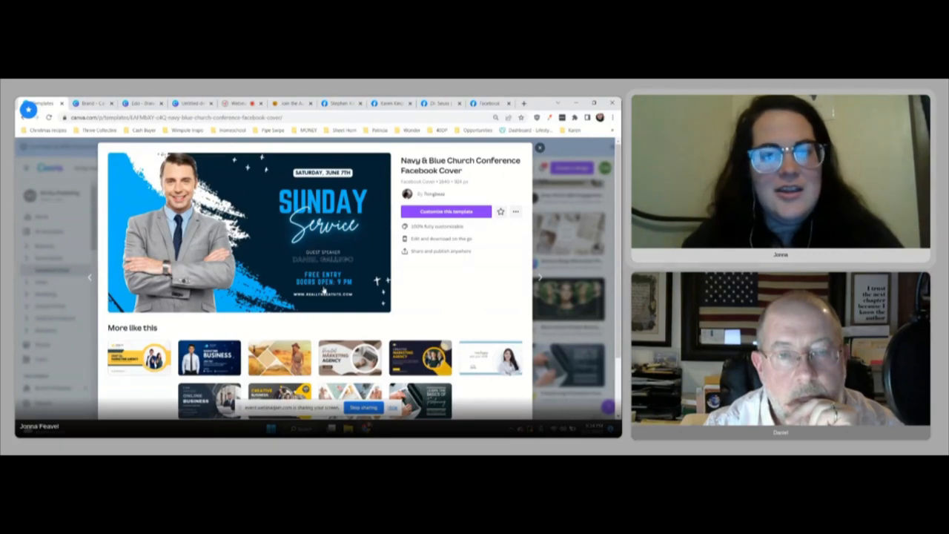
left_click(540, 149)
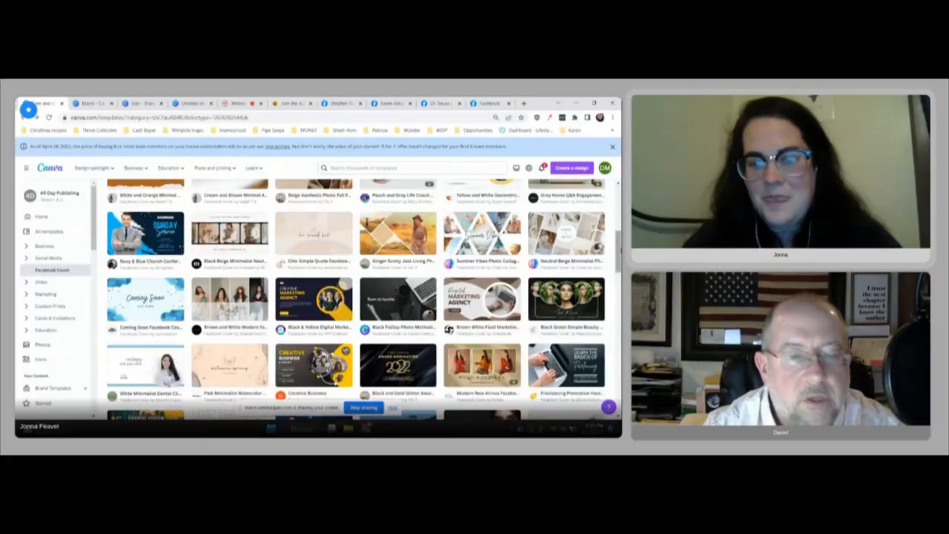
Step: Open the Navy & Blue Church Conference Facebook Cover template for customization
right_click(469, 257)
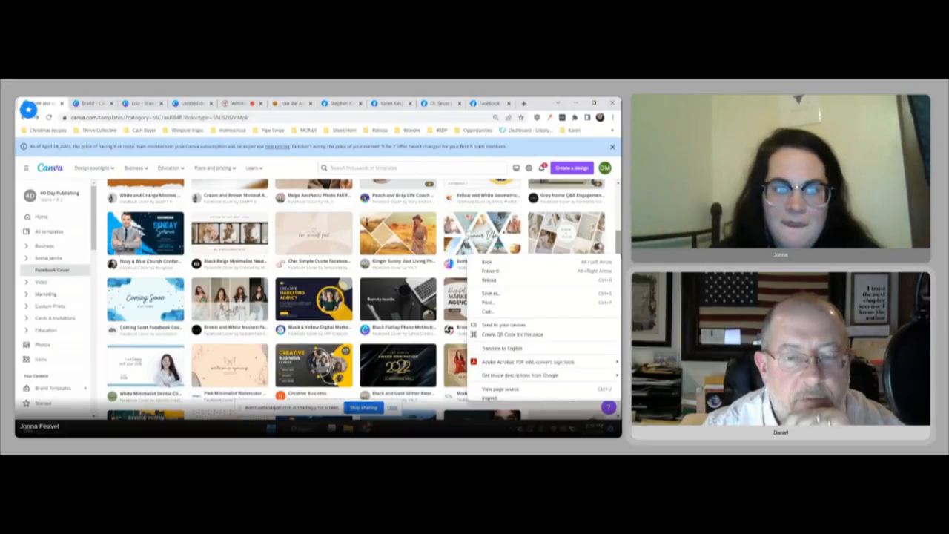
left_click(155, 235)
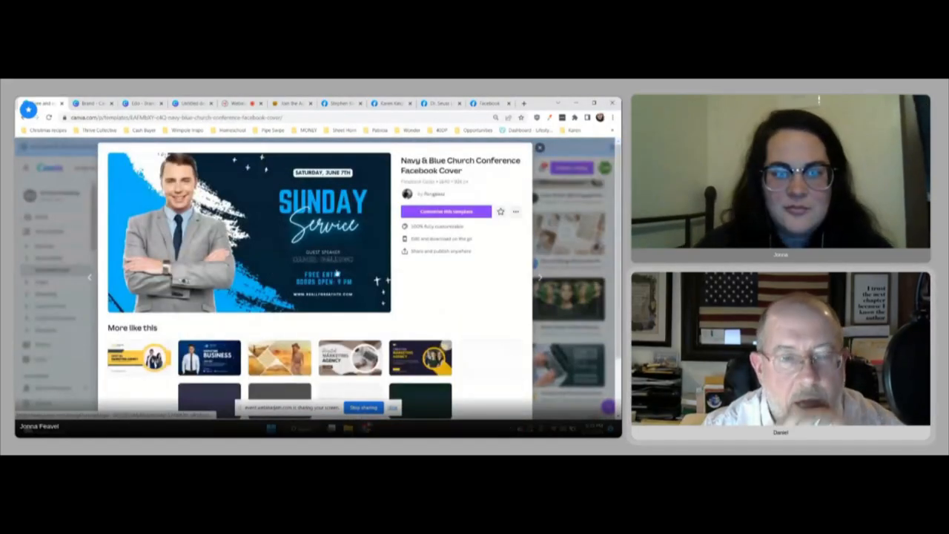
left_click(431, 213)
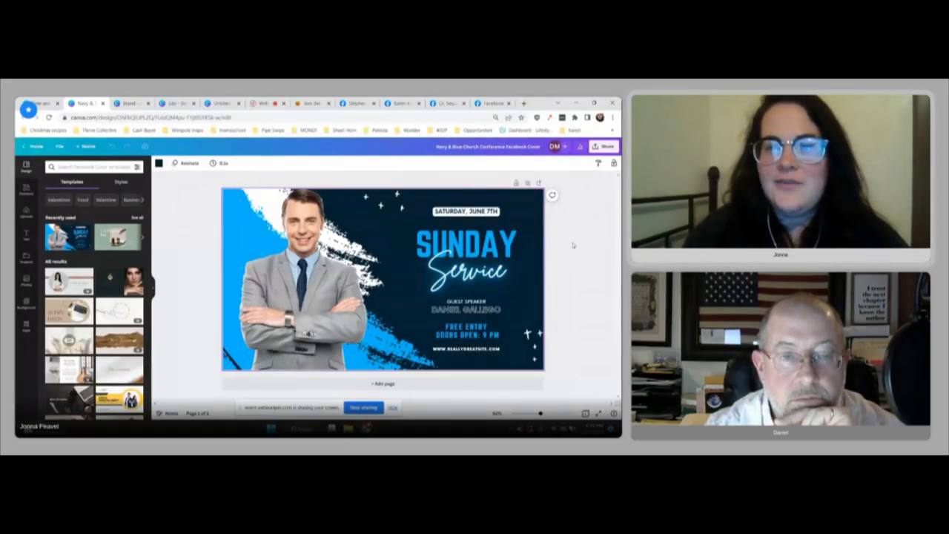
Step: Change the cover's dark navy background to a custom bright pinkish red
left_click(391, 240)
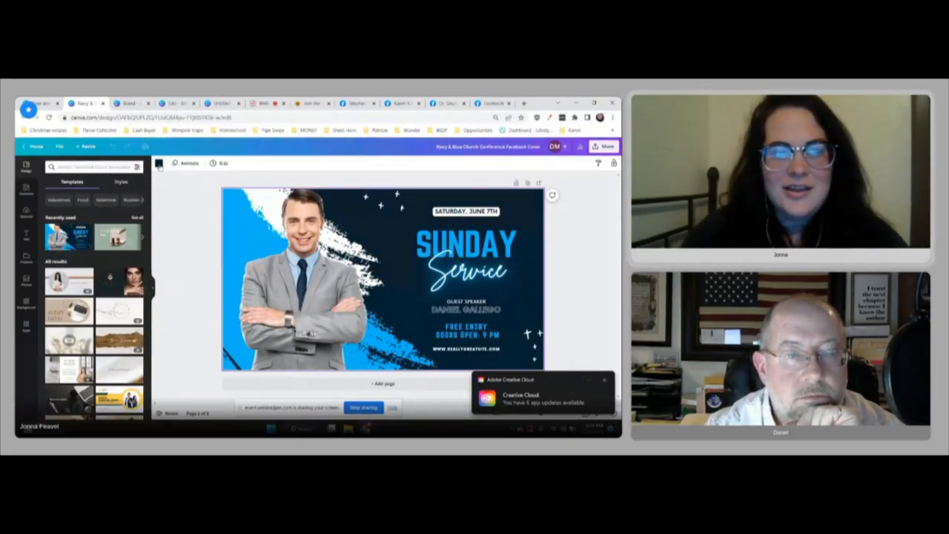
left_click(158, 164)
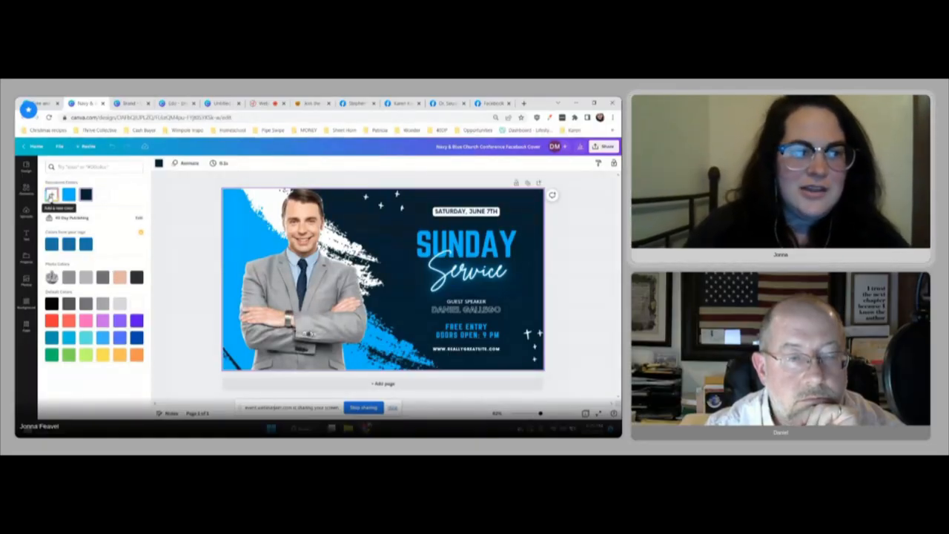
left_click(51, 195)
left_click_drag(55, 253, 116, 252)
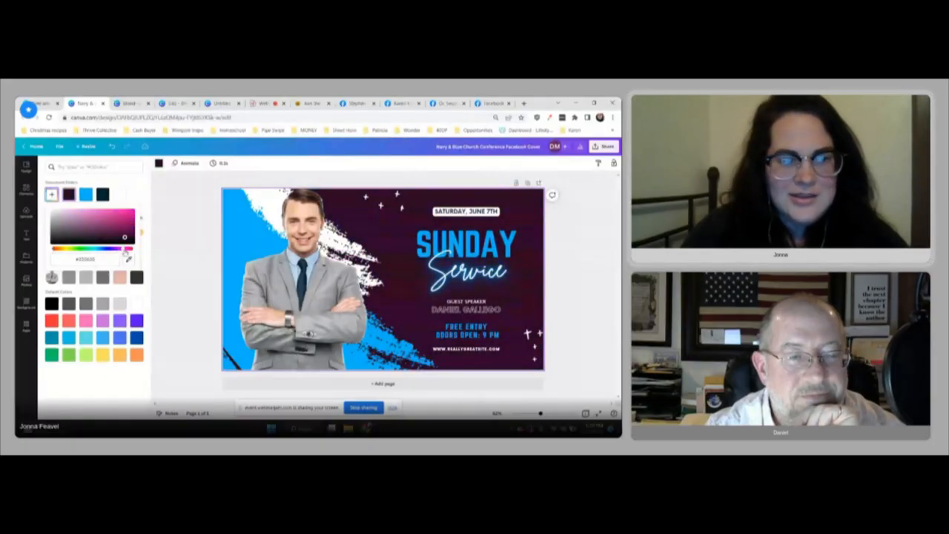
left_click_drag(124, 238, 121, 214)
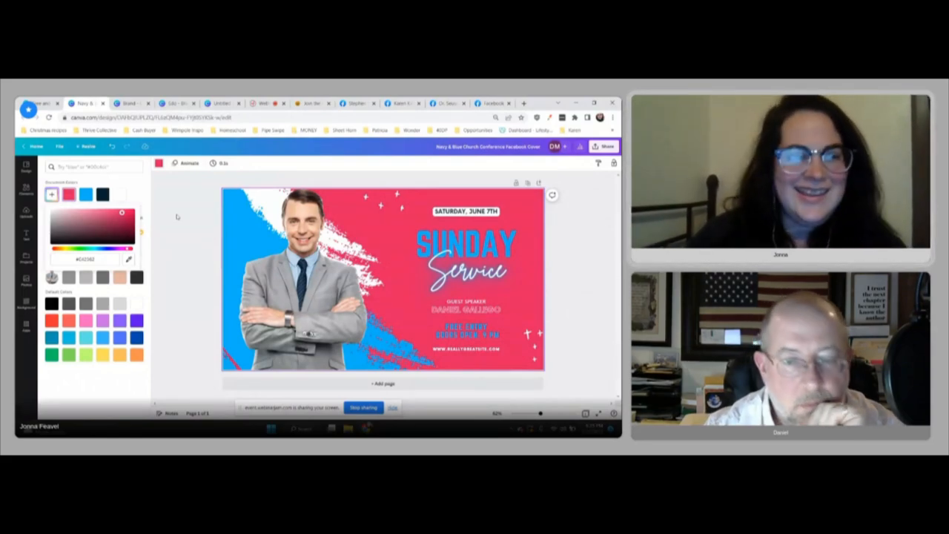
mouse_move(118, 213)
left_mouse_down()
mouse_move(91, 213)
mouse_move(134, 216)
mouse_move(121, 214)
left_mouse_up()
left_click(199, 221)
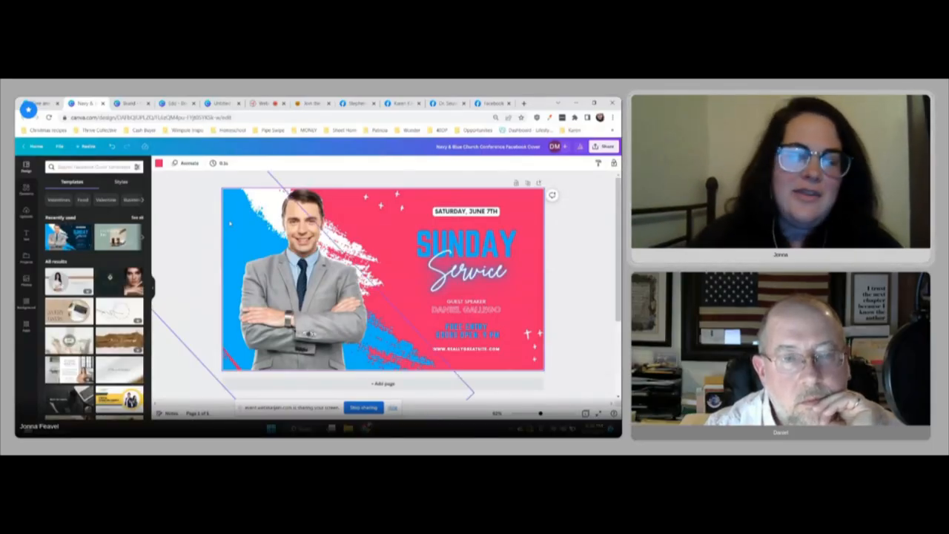
Step: Recolor the blue brush-stroke shape behind the man with a custom deep purple
left_click(234, 221)
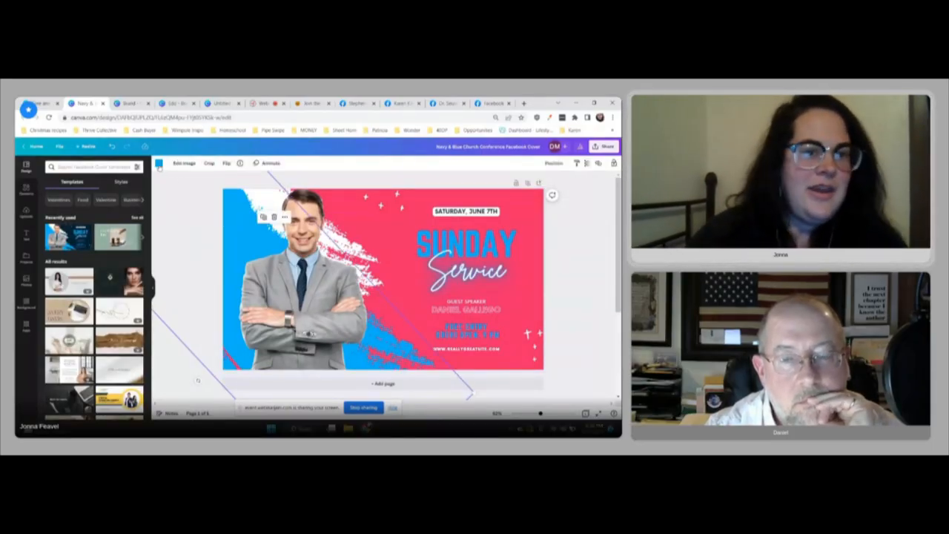
left_click(158, 162)
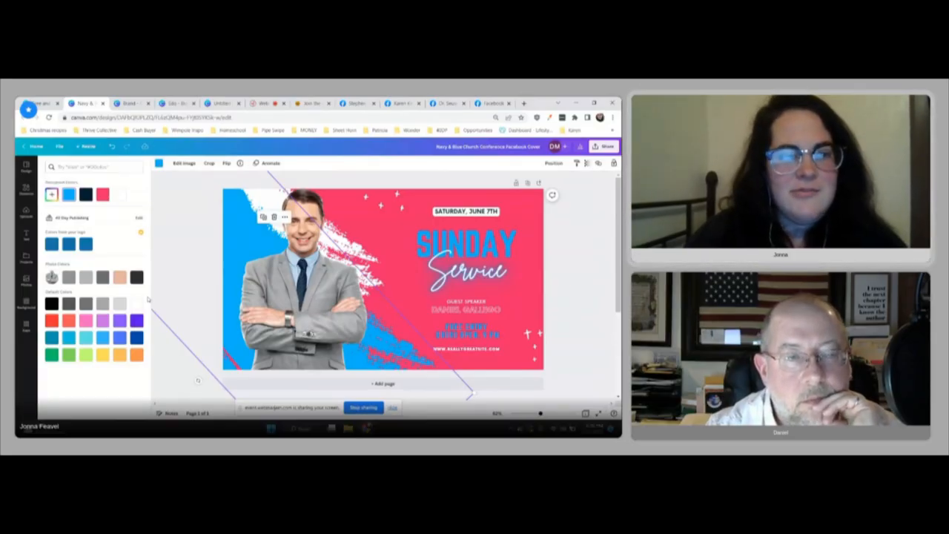
left_click(120, 321)
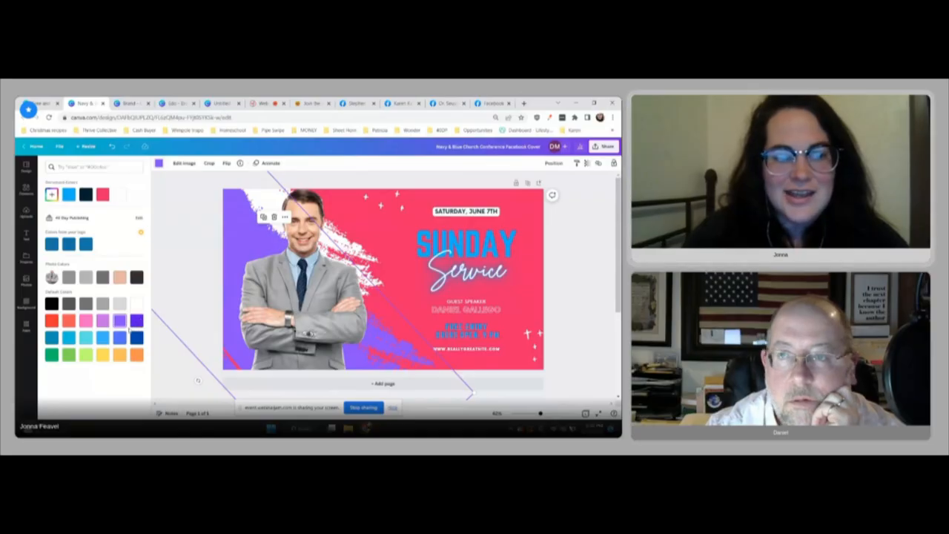
left_click(52, 195)
left_click_drag(109, 223, 122, 215)
left_click(101, 257)
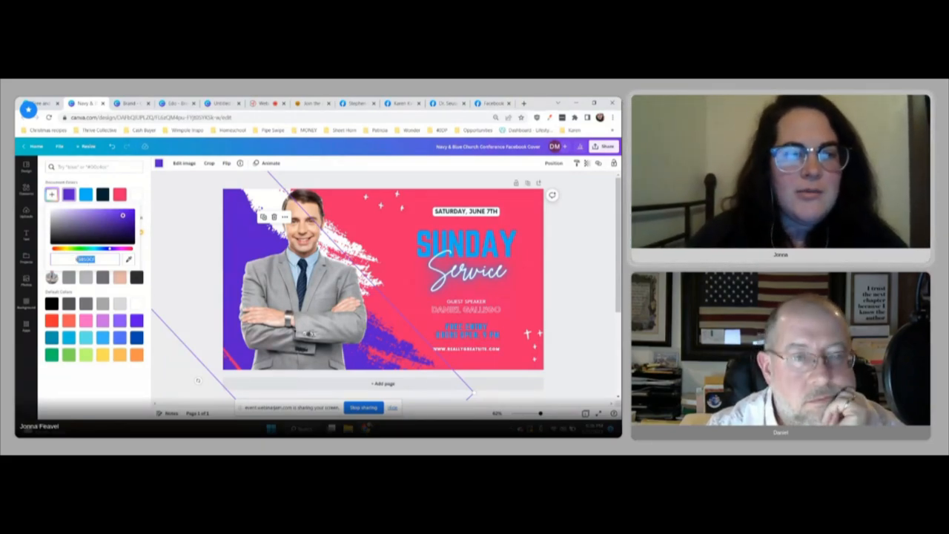
double_click(86, 261)
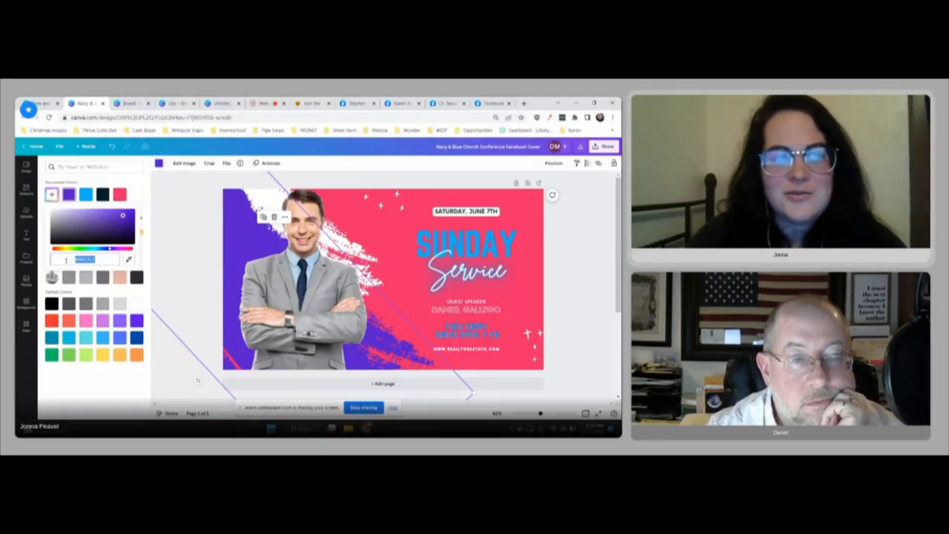
left_click(194, 248)
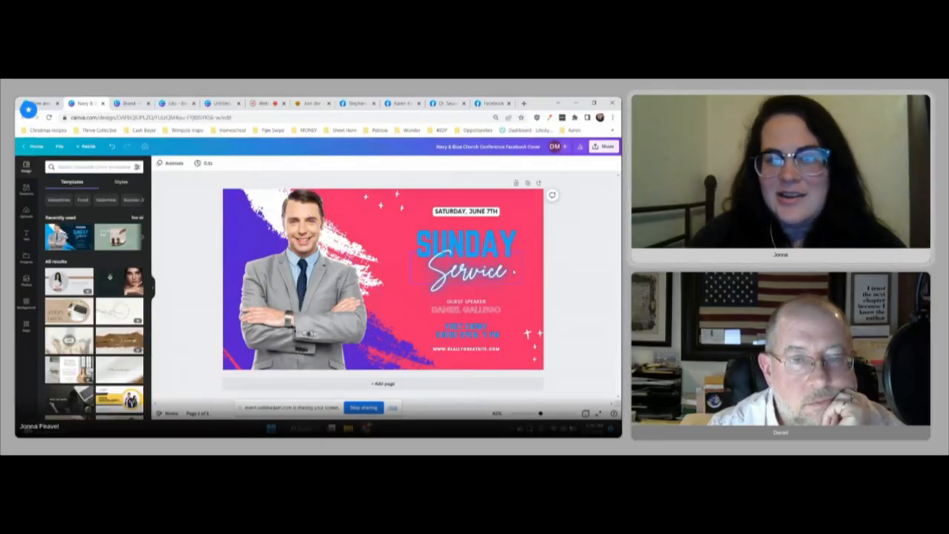
Step: Remove the photo of the man in the grey suit from the cover
left_click(312, 298)
left_click_drag(311, 298, 190, 282)
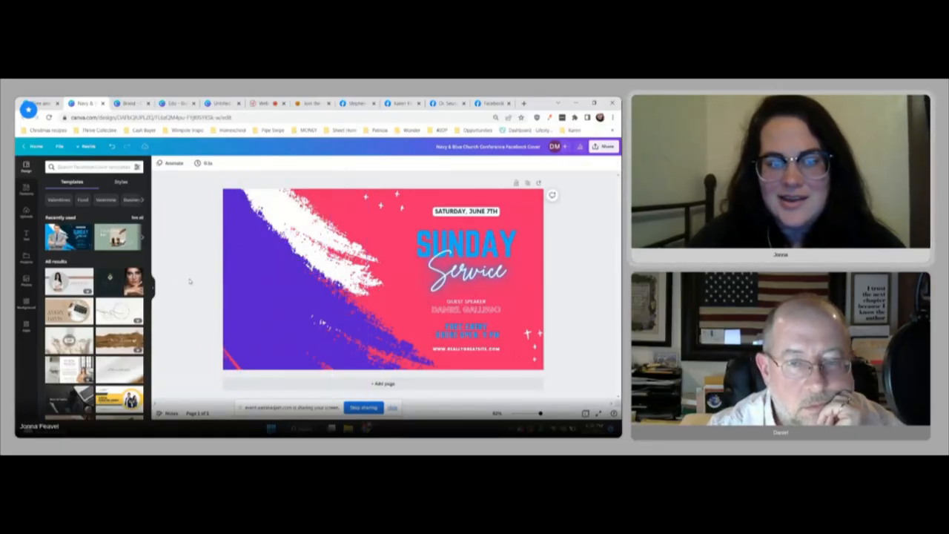
left_click(76, 167)
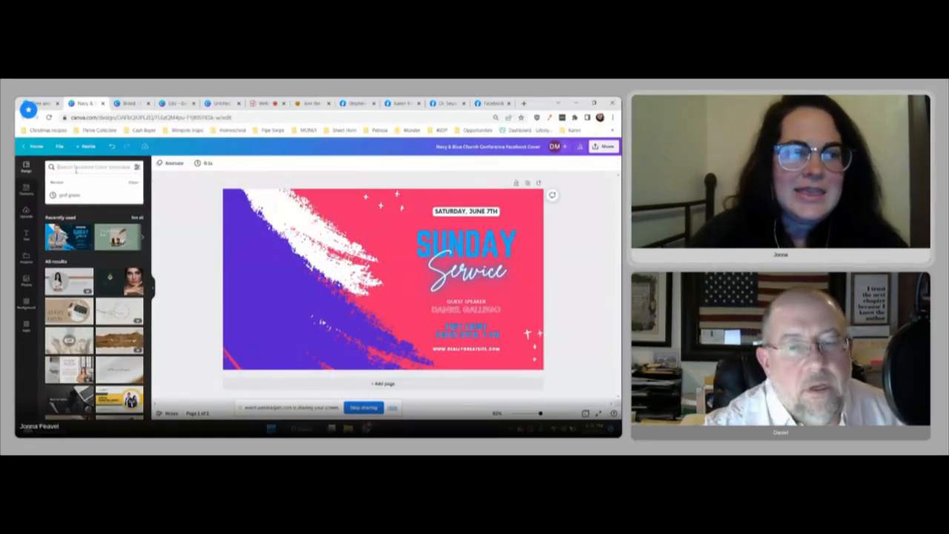
left_click(174, 225)
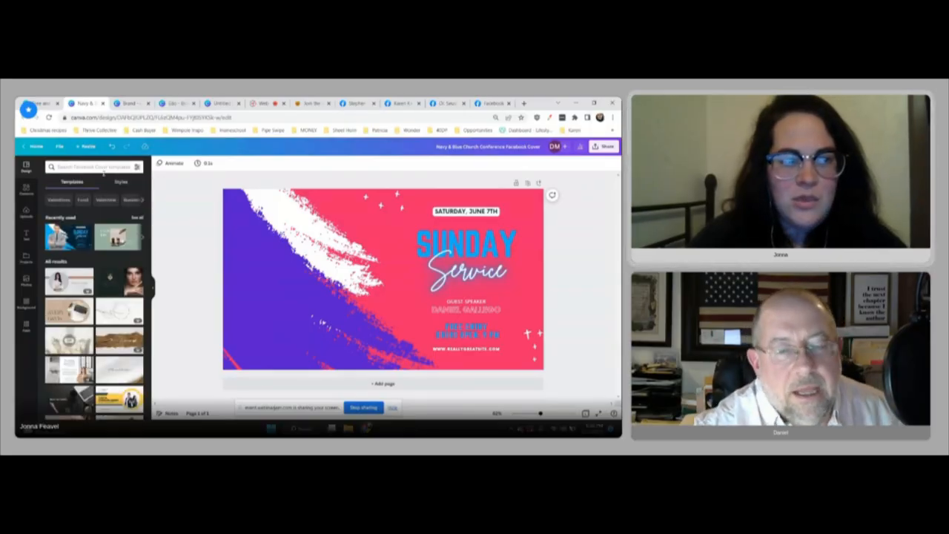
Step: Search the elements for "woman" and add the photo of the dark-haired woman in a dark top
left_click(26, 214)
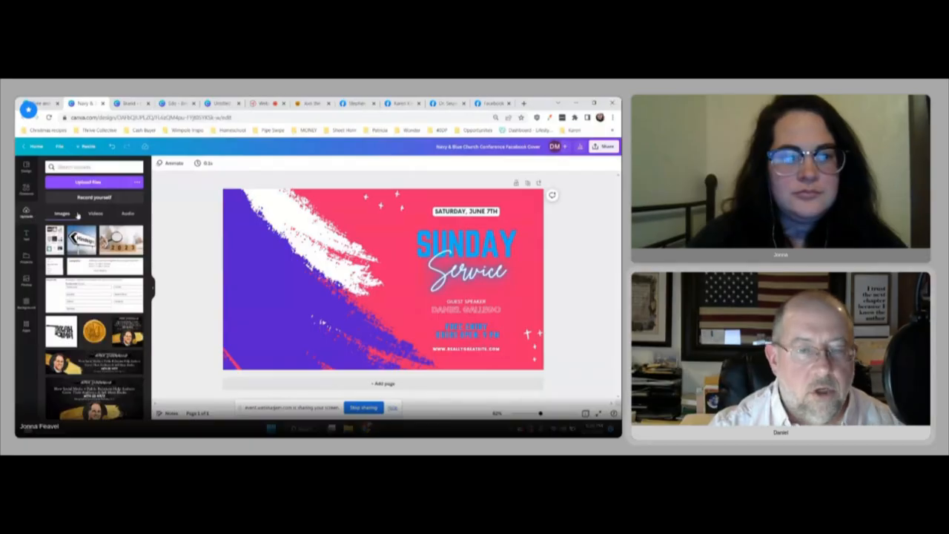
left_click(26, 189)
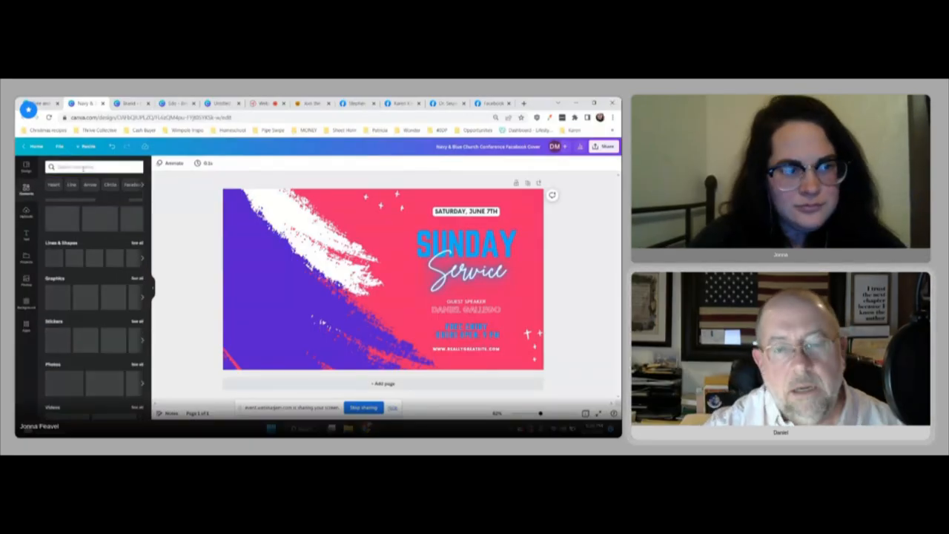
left_click(84, 168)
type("woman")
key("Return")
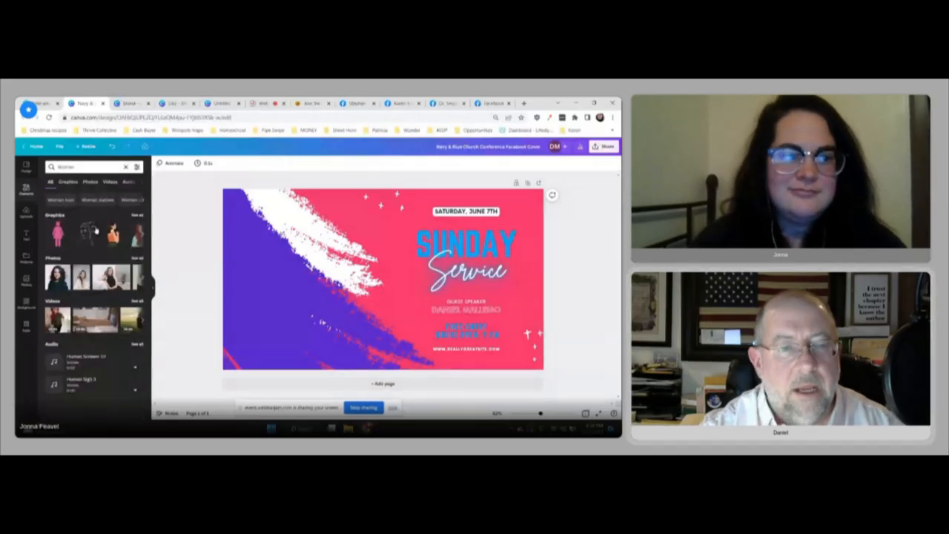
left_click(58, 278)
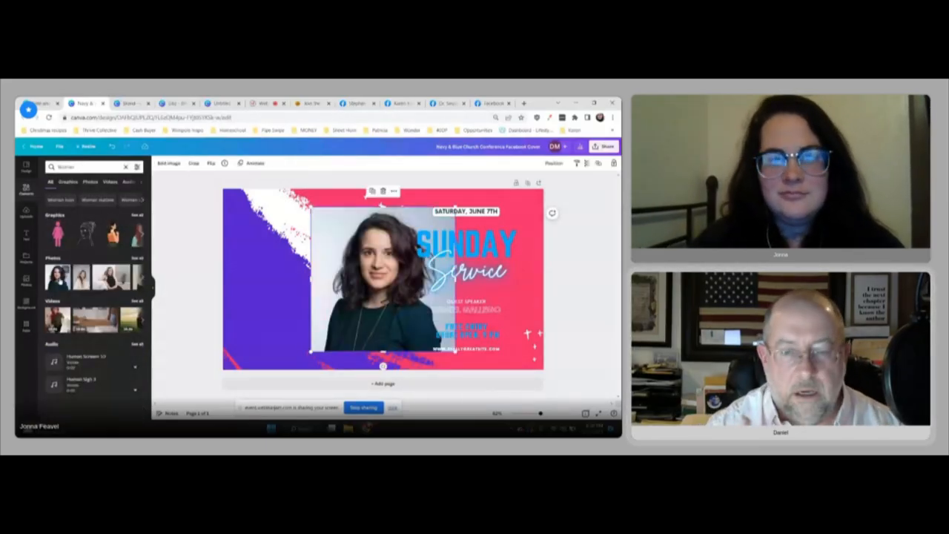
Step: Move the woman's photo over the purple brush stroke, clear of the Sunday Service text
left_click_drag(349, 264, 275, 265)
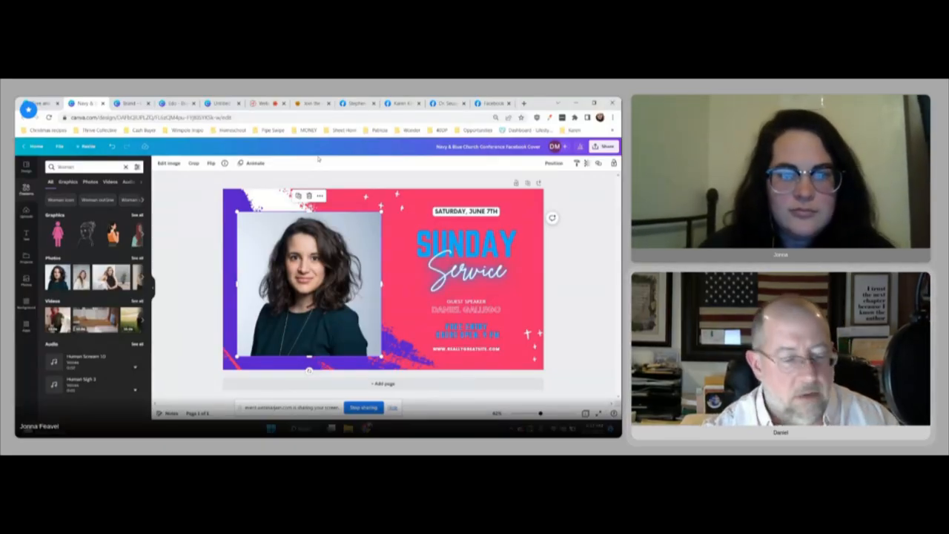
left_click(196, 198)
mouse_move(309, 253)
left_mouse_down()
mouse_move(309, 238)
mouse_move(303, 253)
mouse_move(279, 261)
mouse_move(306, 267)
left_mouse_up()
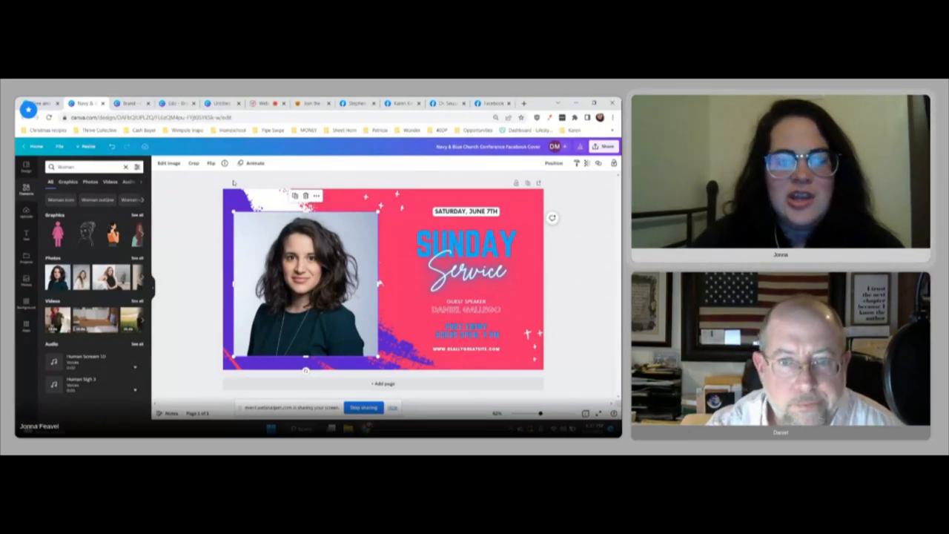
Step: Remove the background of the woman's photo and enlarge the cutout so it meets the cover's lower edge
left_click(170, 163)
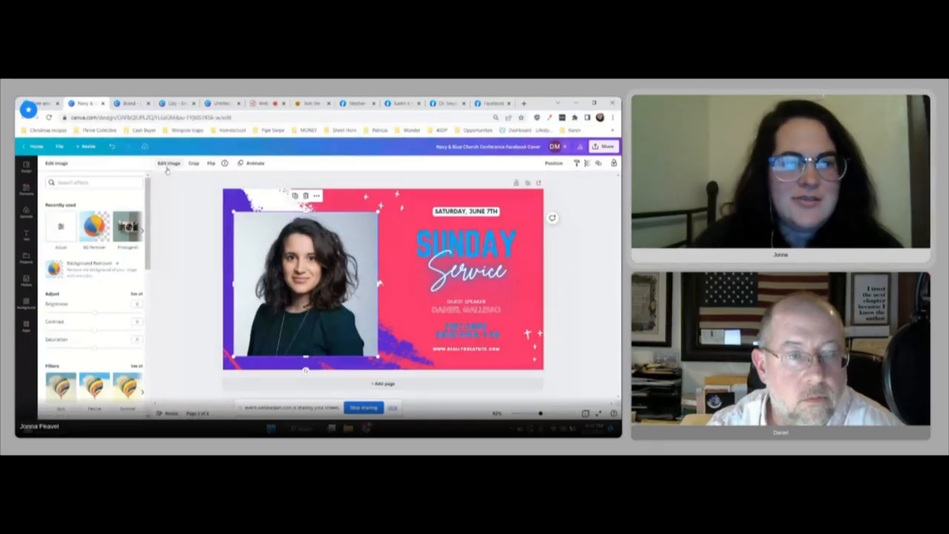
left_click(95, 230)
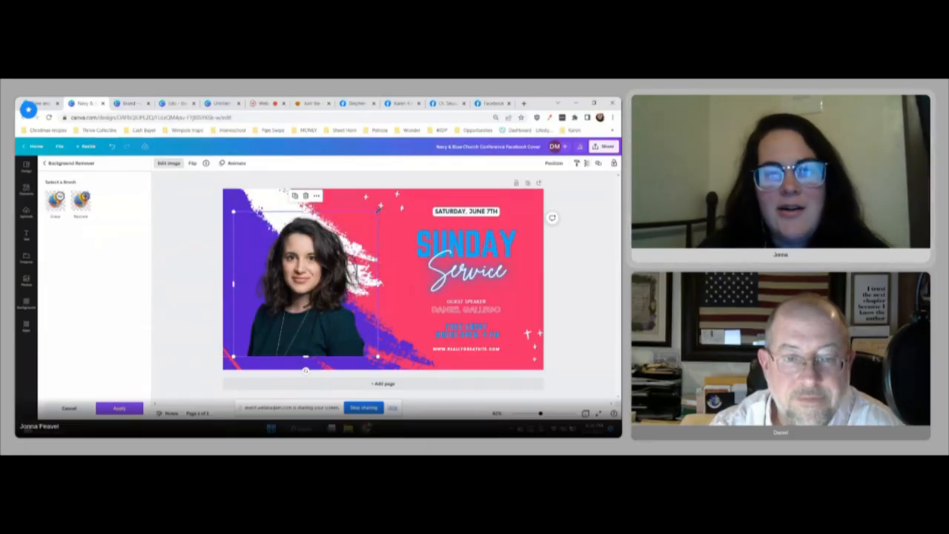
left_click_drag(379, 210, 400, 191)
left_click_drag(342, 284, 338, 292)
left_click(207, 234)
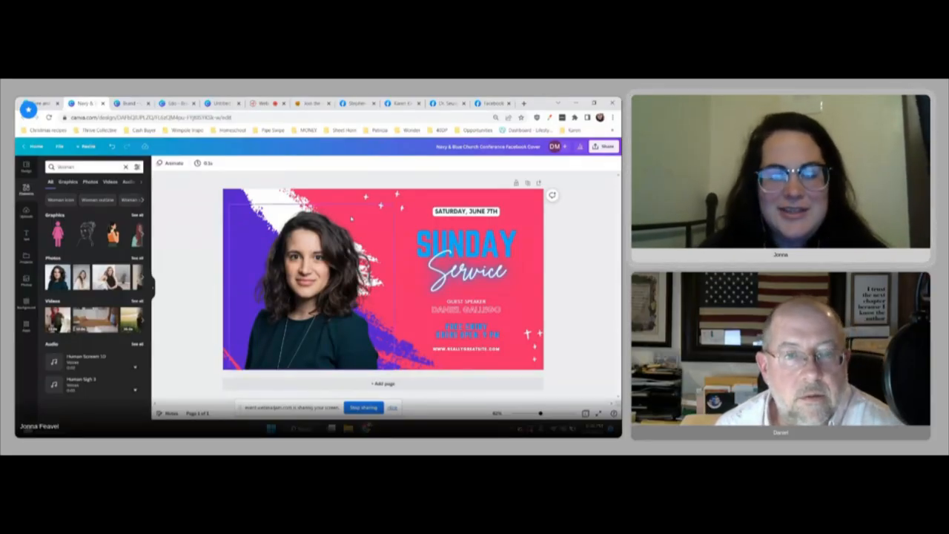
Step: Return to the template gallery, close the Navy & Blue Church Conference preview and browse the other Facebook cover templates
left_click(43, 103)
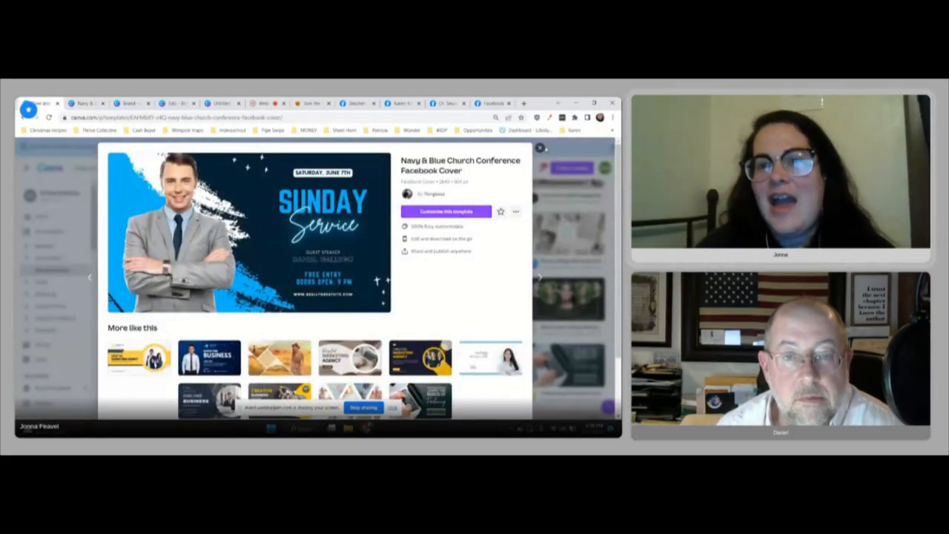
left_click(540, 148)
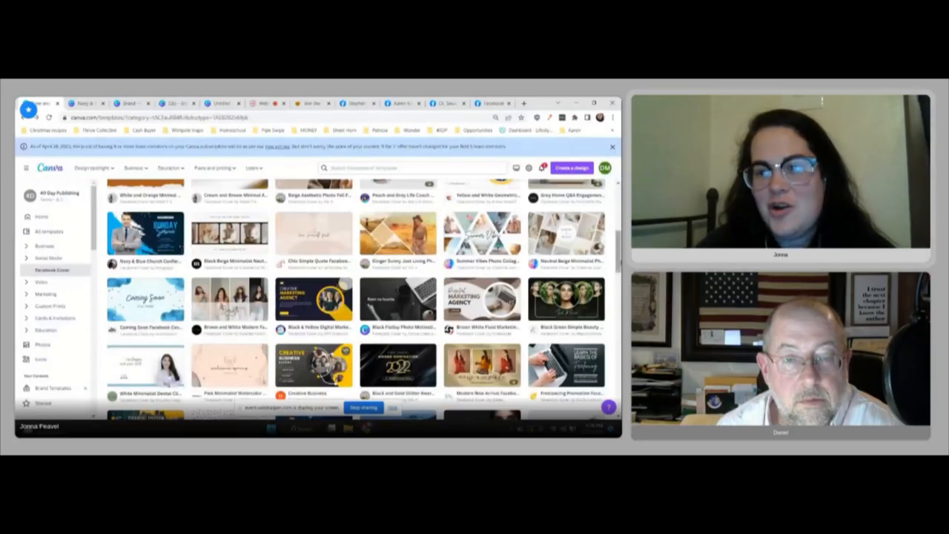
scroll(356, 297, "down", 3)
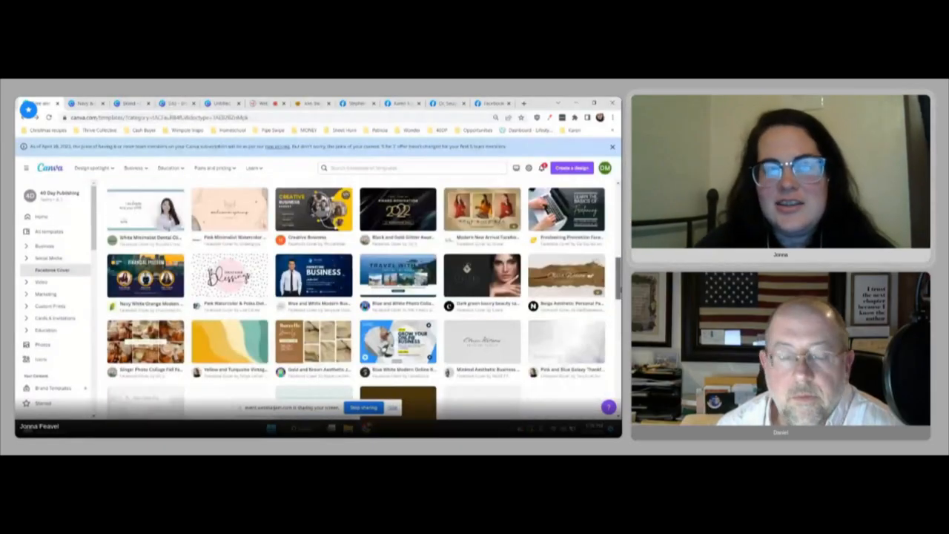
scroll(357, 300, "down", 1)
scroll(356, 296, "down", 5)
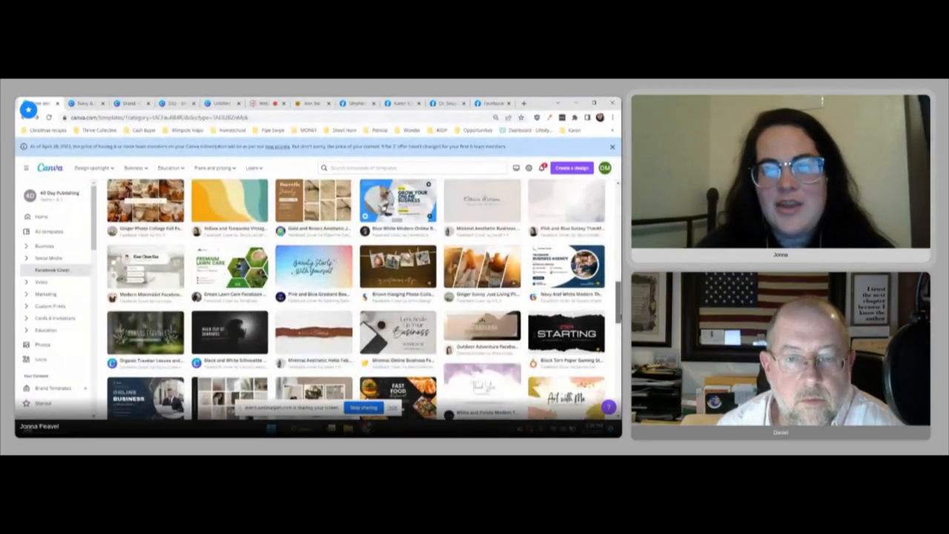
scroll(356, 296, "down", 1)
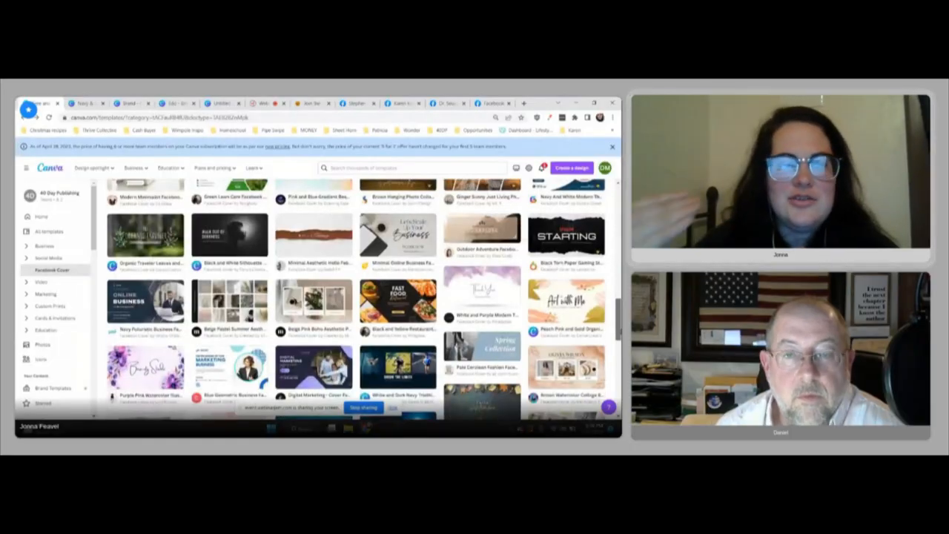
scroll(356, 296, "down", 3)
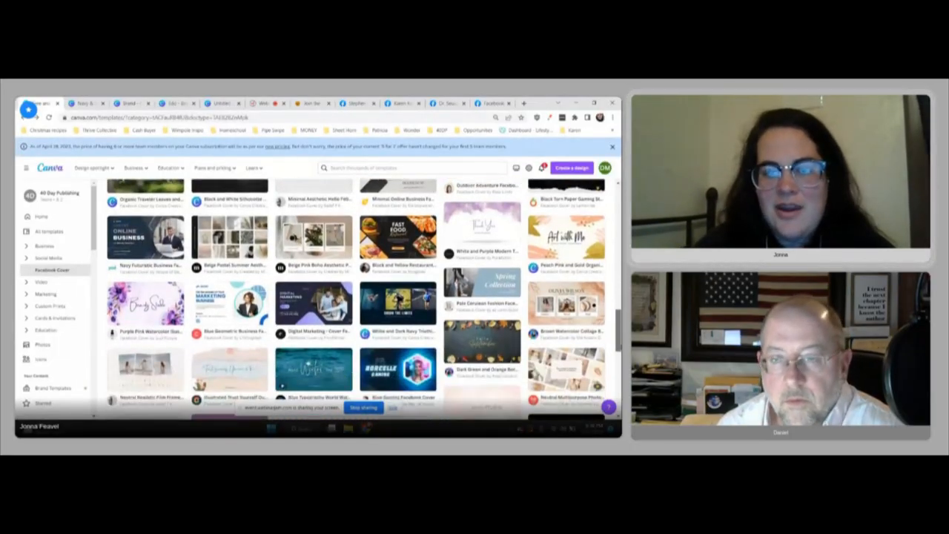
scroll(356, 297, "up", 2)
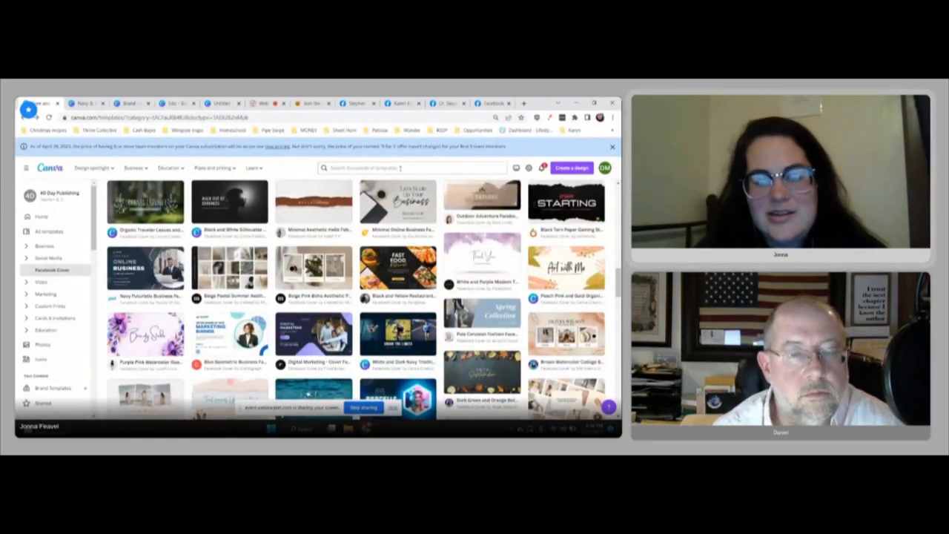
Step: Search the templates for "linkedin banner" and look through the LinkedIn banner designs
left_click(400, 168)
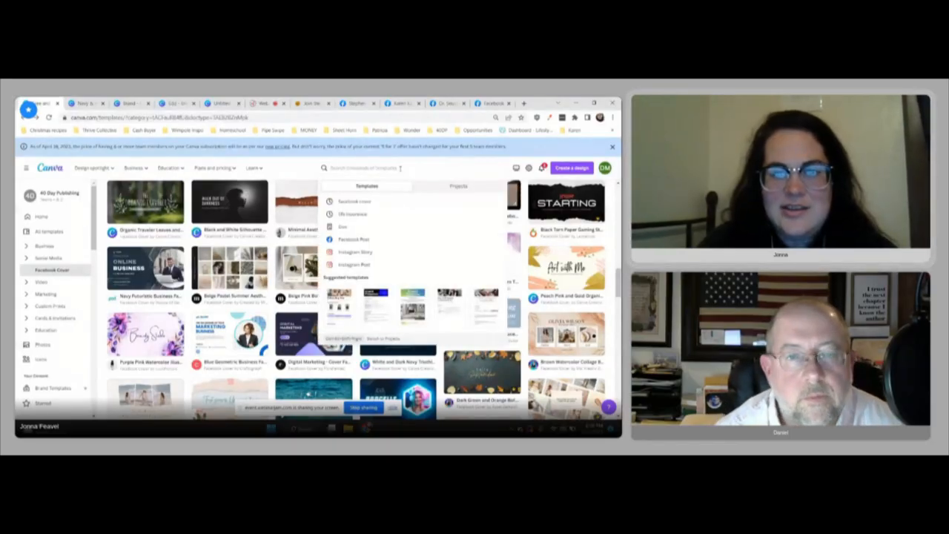
type("Linked")
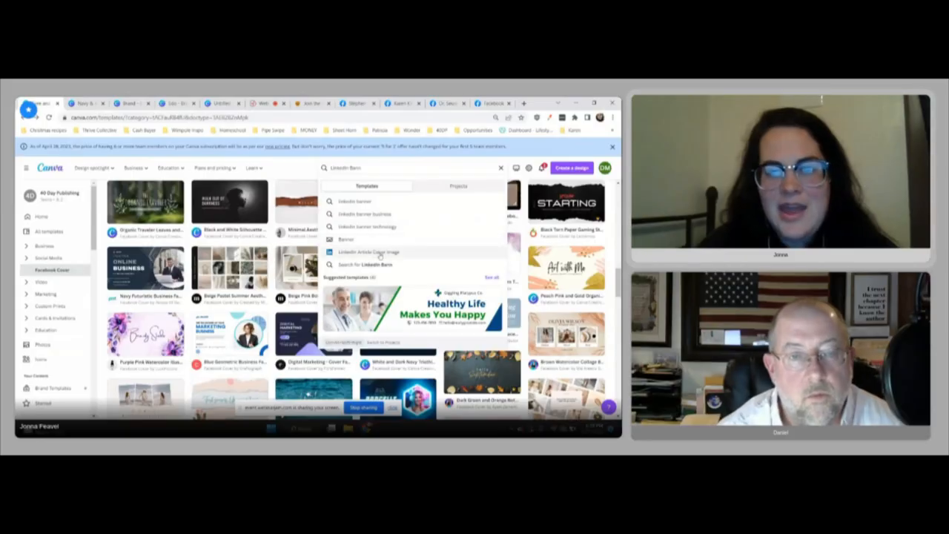
type("in Bann")
left_click(363, 202)
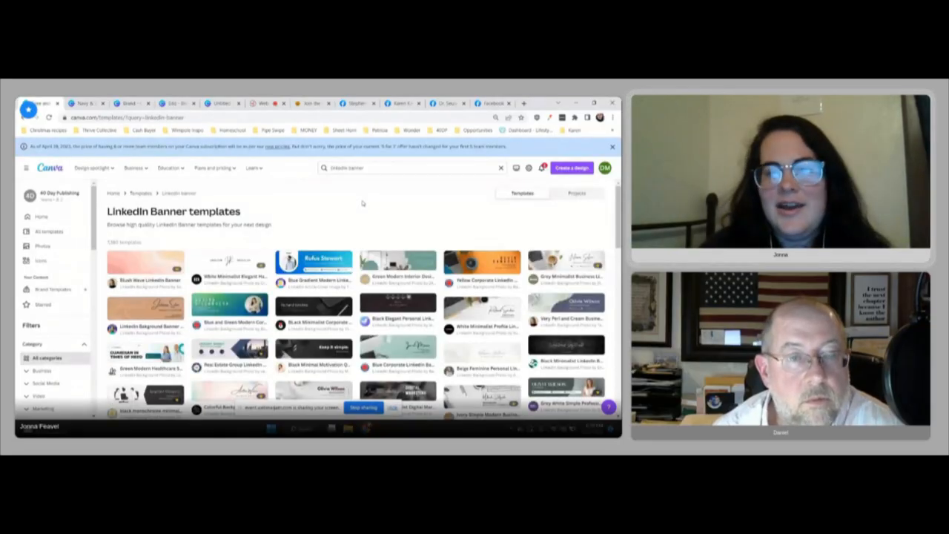
scroll(357, 300, "down", 5)
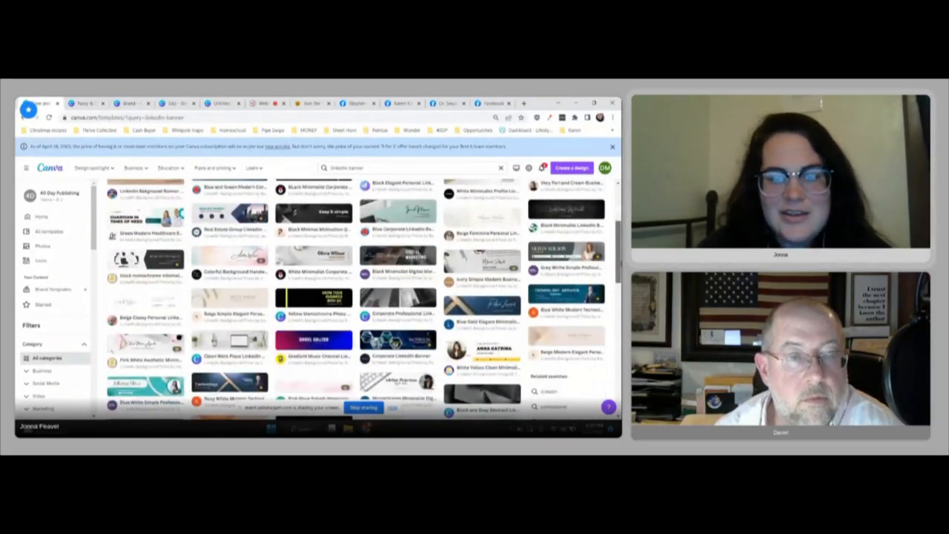
scroll(357, 300, "up", 5)
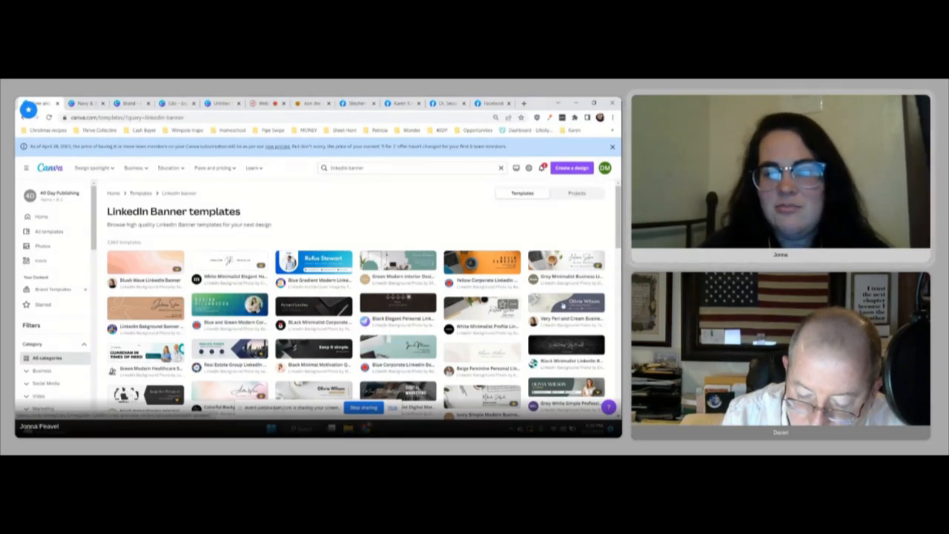
Step: Stop sharing the screen with the webinar
left_click(360, 410)
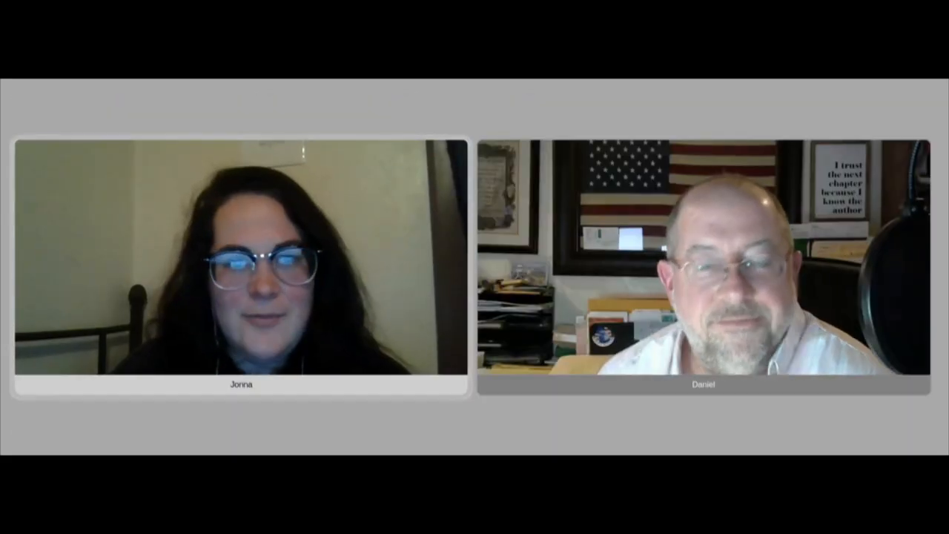
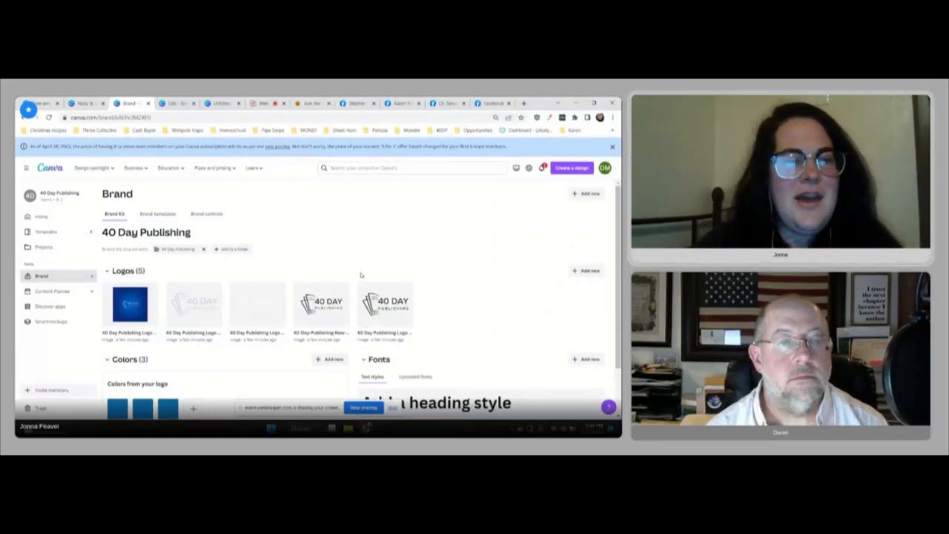
Step: Open the 40 Day Publishing brand kit from the home page and look through its logos, colors and fonts
left_click(50, 169)
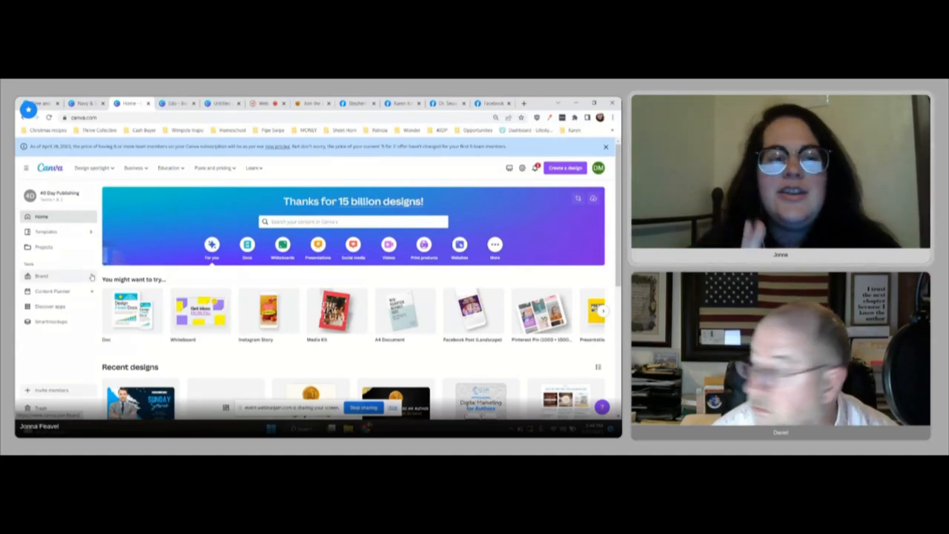
left_click(42, 276)
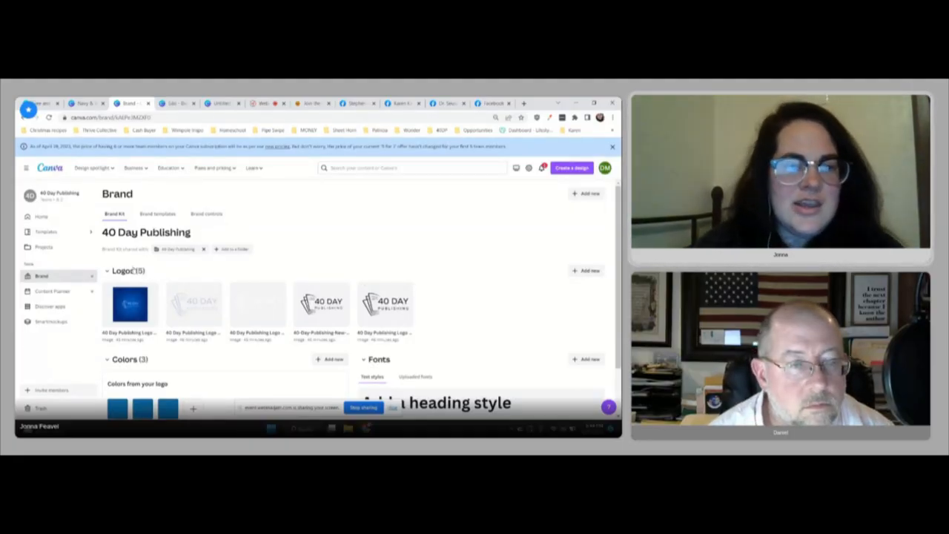
scroll(133, 272, "down", 1)
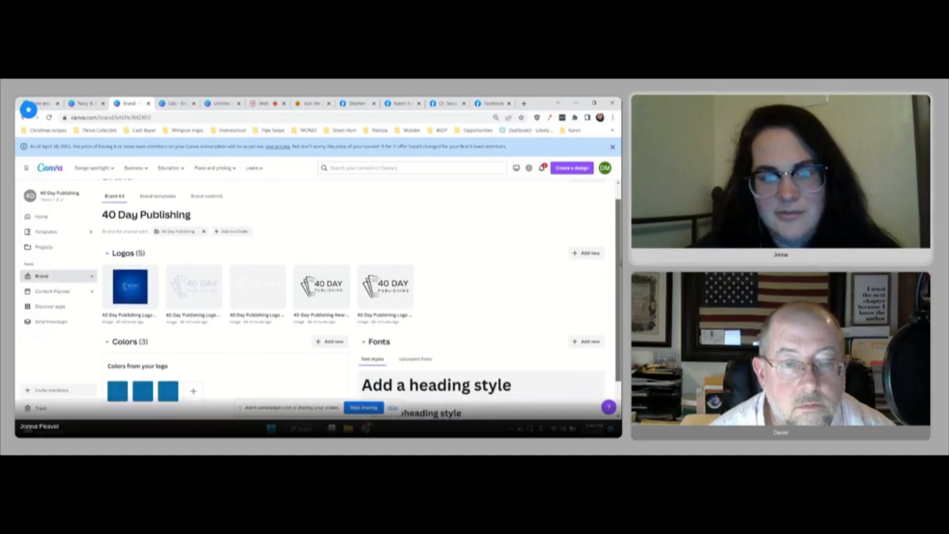
scroll(368, 240, "down", 1)
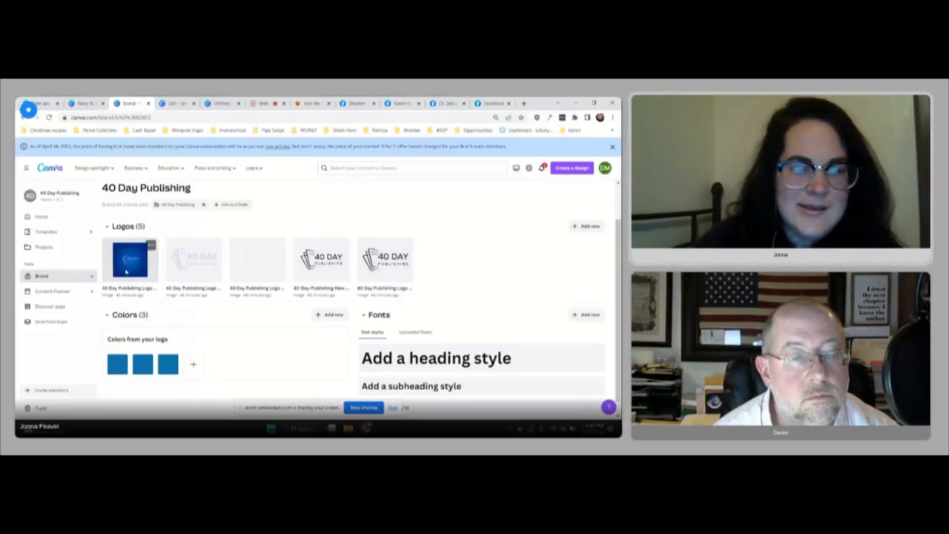
Step: Change the second logo color in the brand kit to a muted grey-blue
left_click(143, 365)
left_click(212, 293)
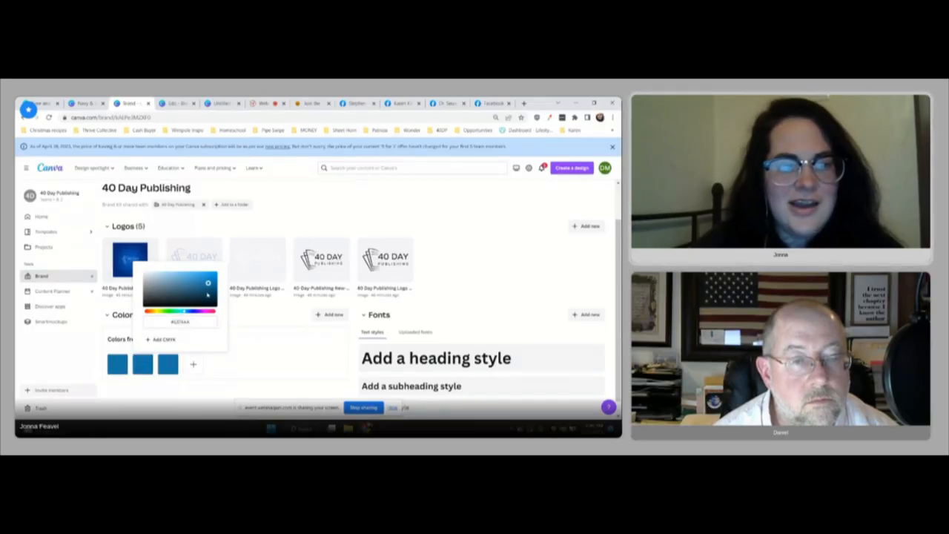
right_click(229, 285)
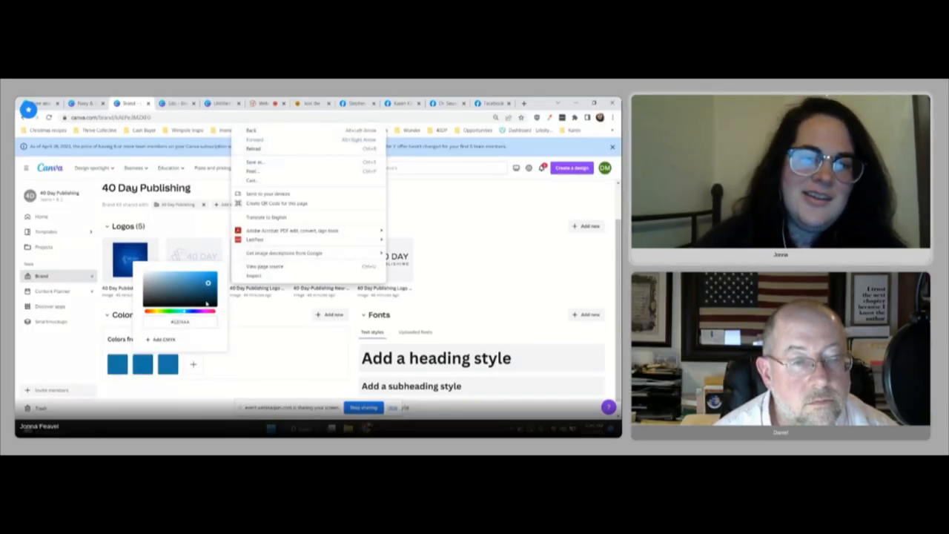
left_click(208, 293)
mouse_move(208, 293)
left_mouse_down()
mouse_move(153, 282)
mouse_move(180, 294)
mouse_move(145, 312)
mouse_move(195, 323)
left_mouse_up()
left_click(175, 312)
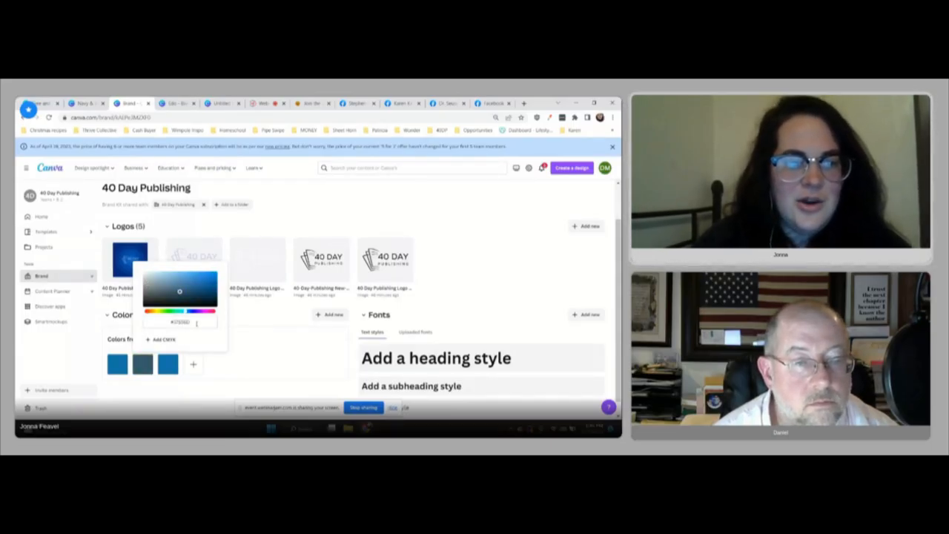
left_click(200, 323)
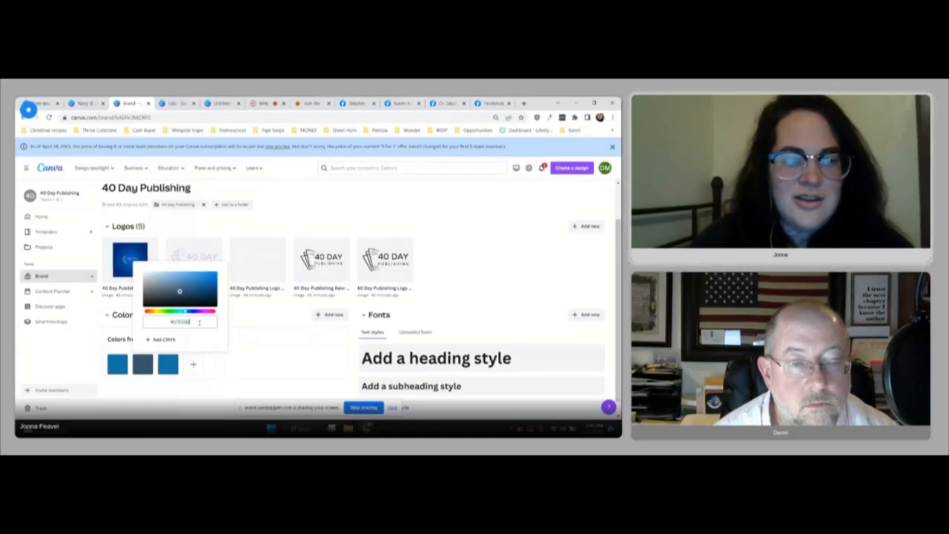
Step: Add black (#000000) as a fourth color in the brand kit's logo palette
left_click(193, 364)
left_click_drag(207, 287, 190, 312)
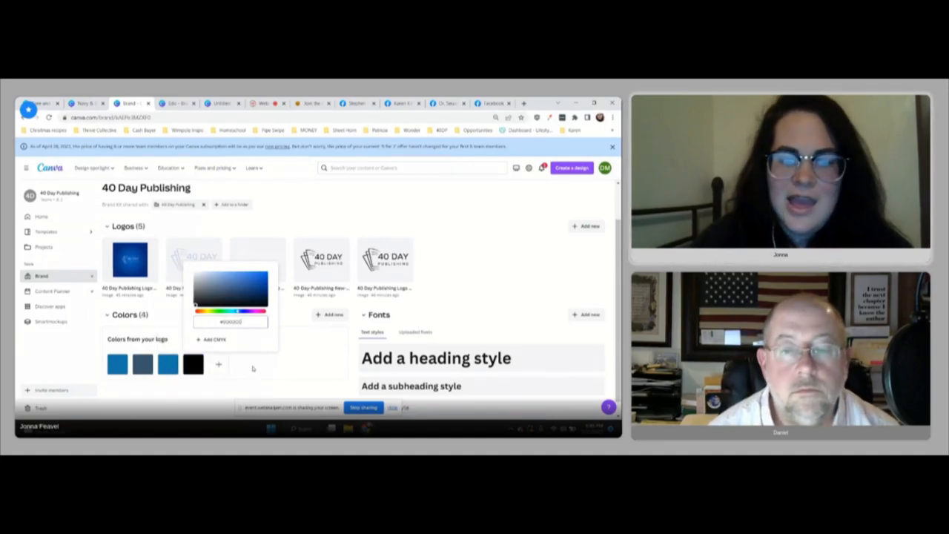
left_click(315, 350)
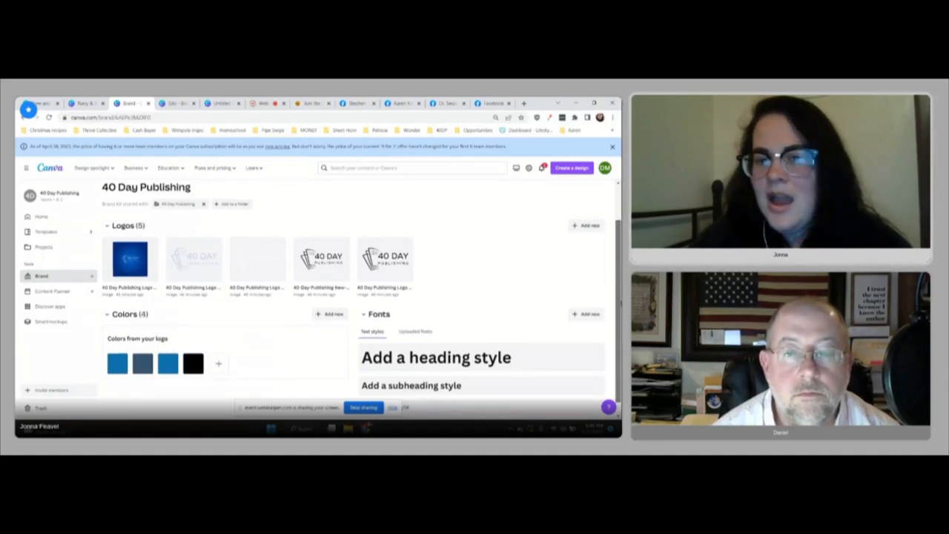
scroll(317, 347, "down", 1)
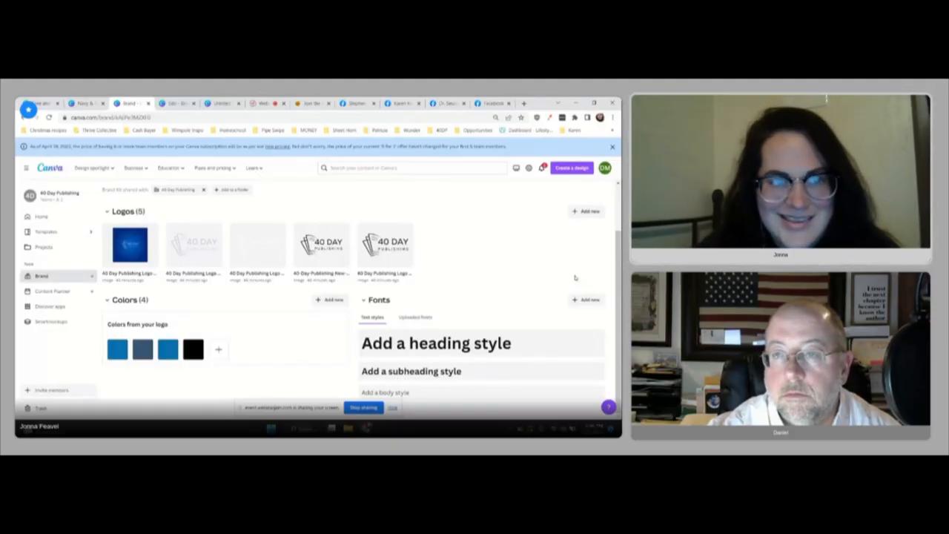
Step: Switch to the untitled Instagram post and check the brand colors offered for its page background
left_click(221, 104)
left_click(414, 276)
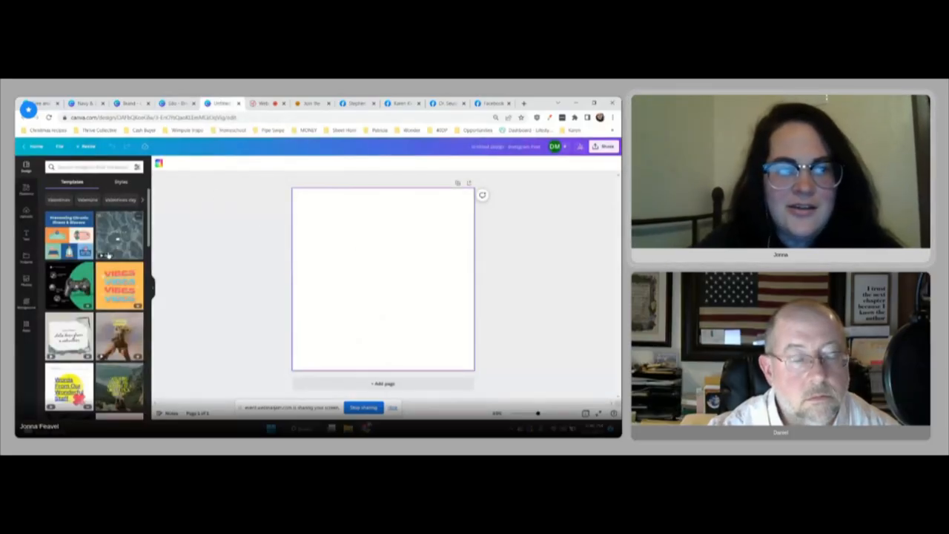
left_click(158, 163)
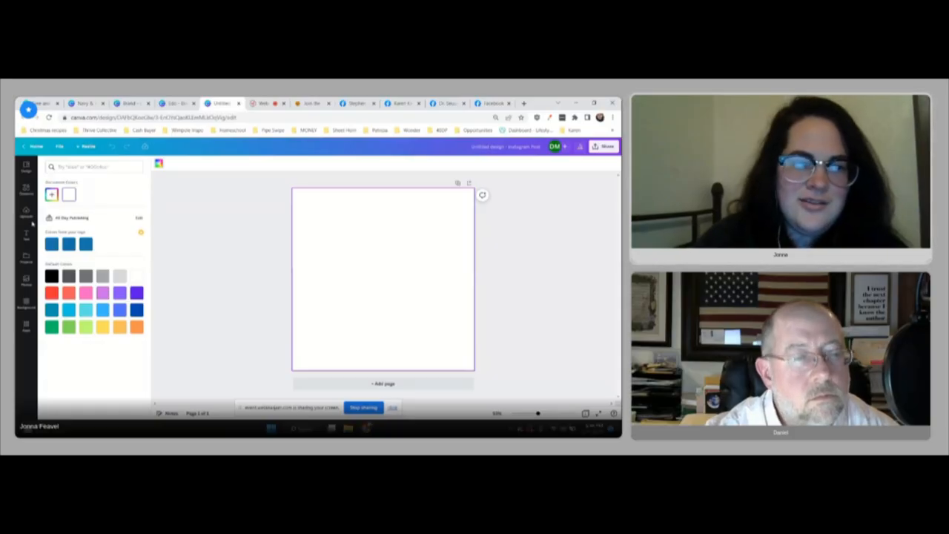
left_click(201, 245)
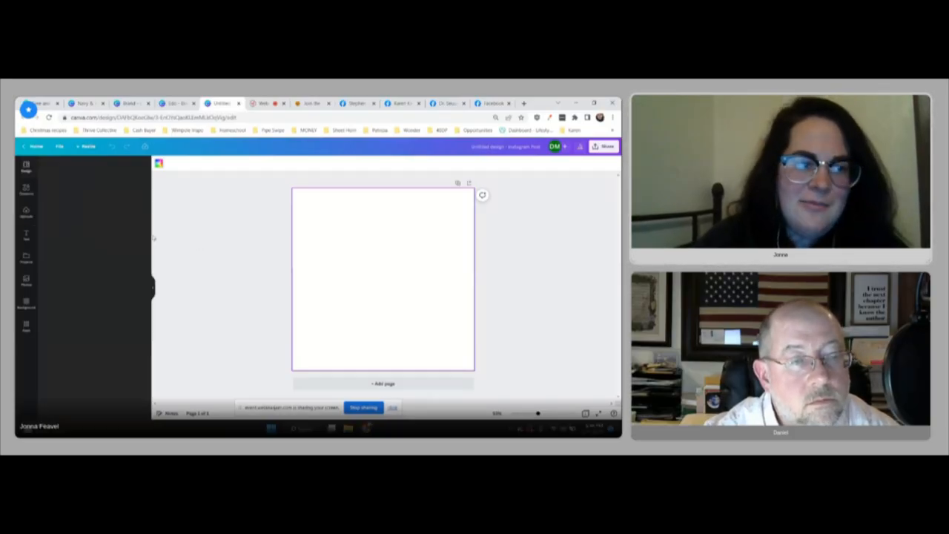
Step: Add a heading to the blank Instagram post and check the brand kit section of the font list
left_click(27, 236)
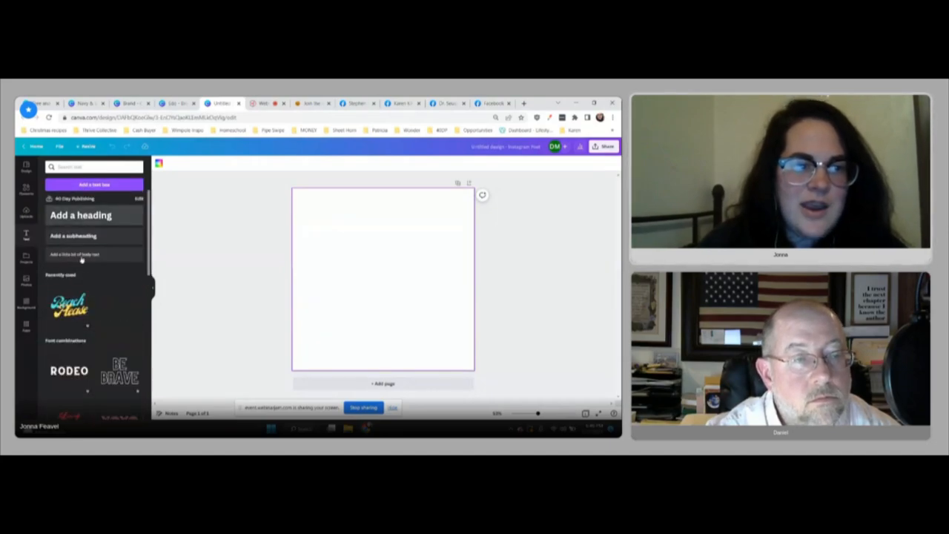
left_click(84, 215)
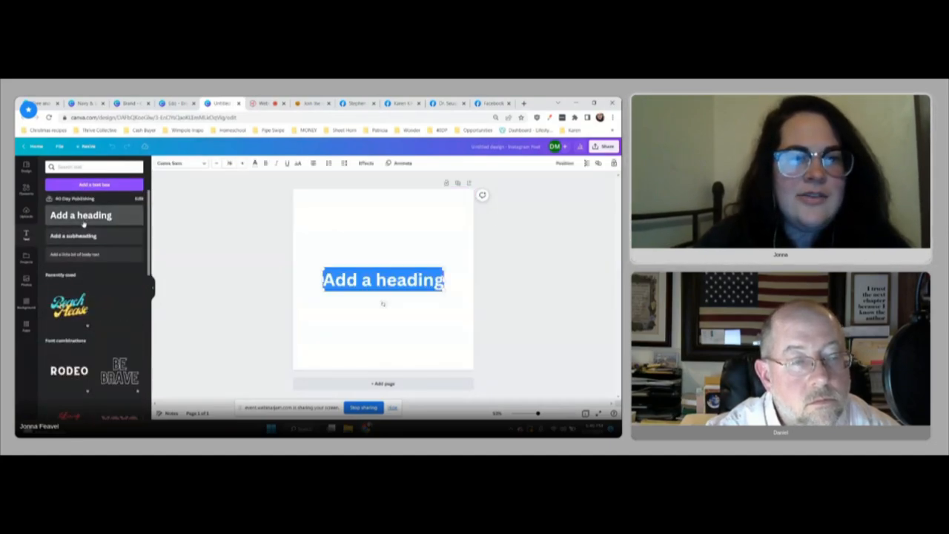
left_click(179, 166)
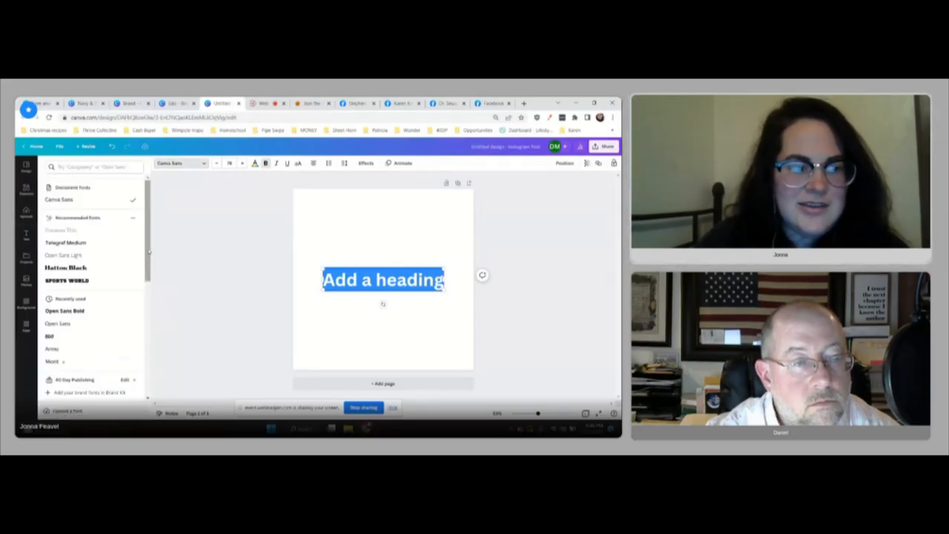
scroll(59, 247, "down", 3)
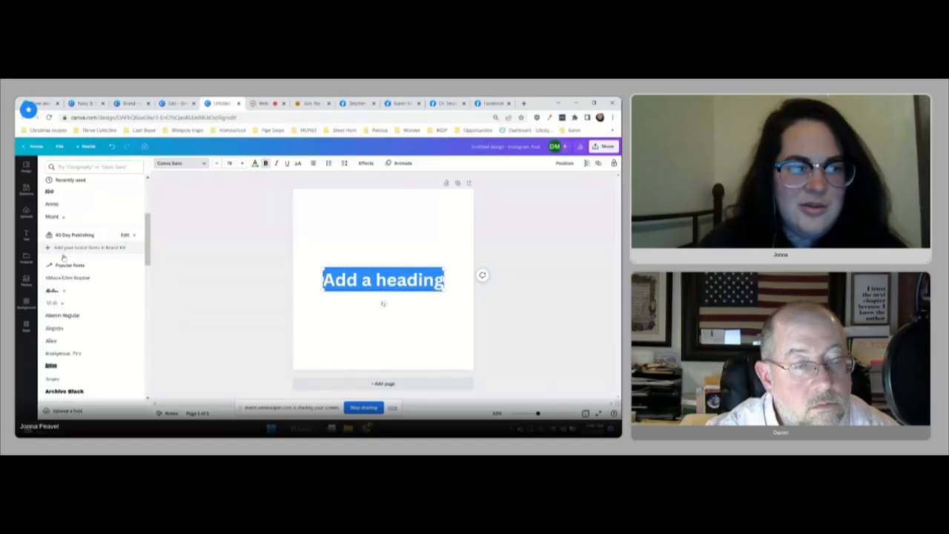
left_click(224, 294)
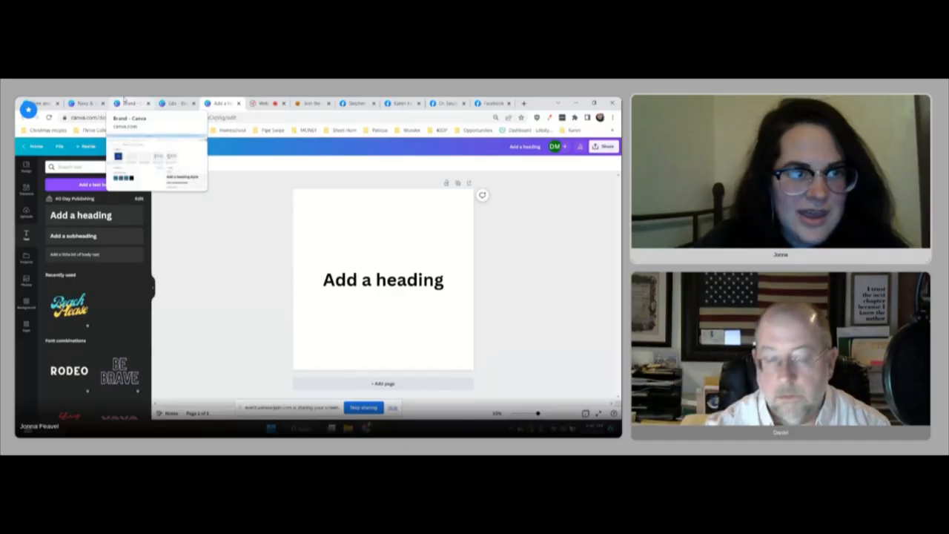
Step: Switch to the gold and black brand board design and examine its logo, colors, fonts and textures
left_click(176, 104)
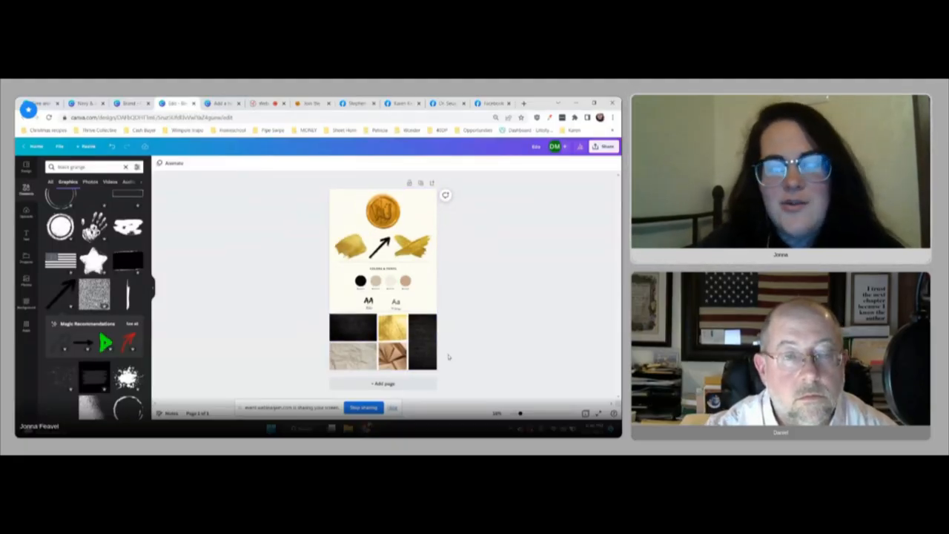
right_click(341, 181)
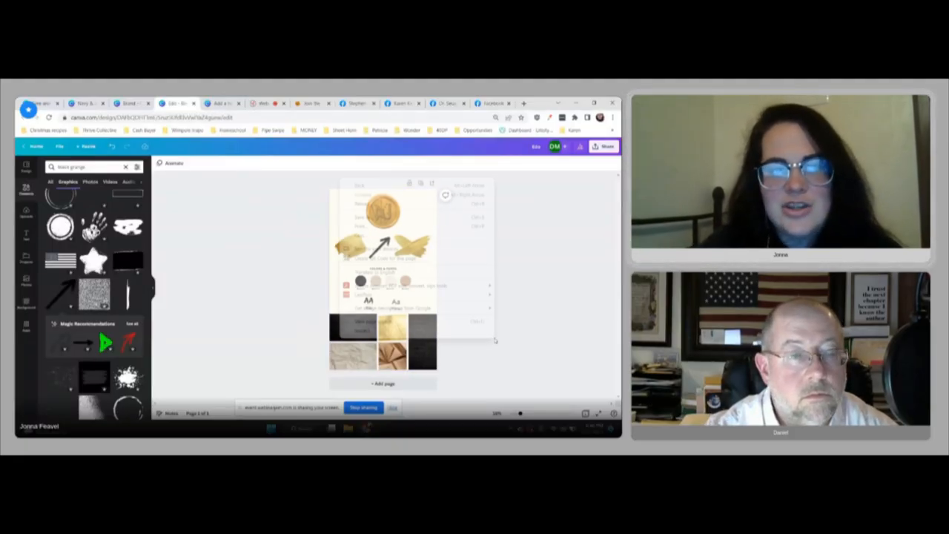
left_click(271, 235)
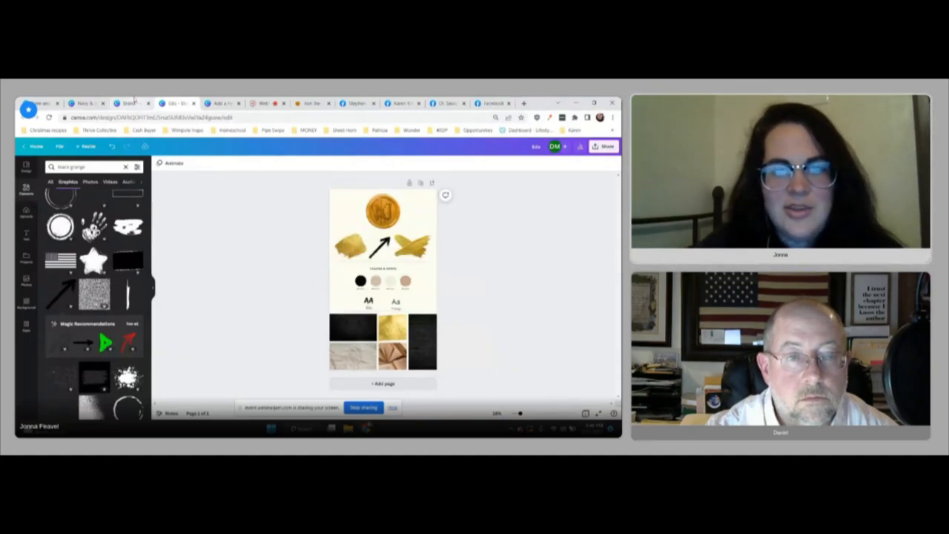
Step: Search Canva for "Brand Board" from the brand kit page, open the Brand Board template category and browse the designs
left_click(132, 103)
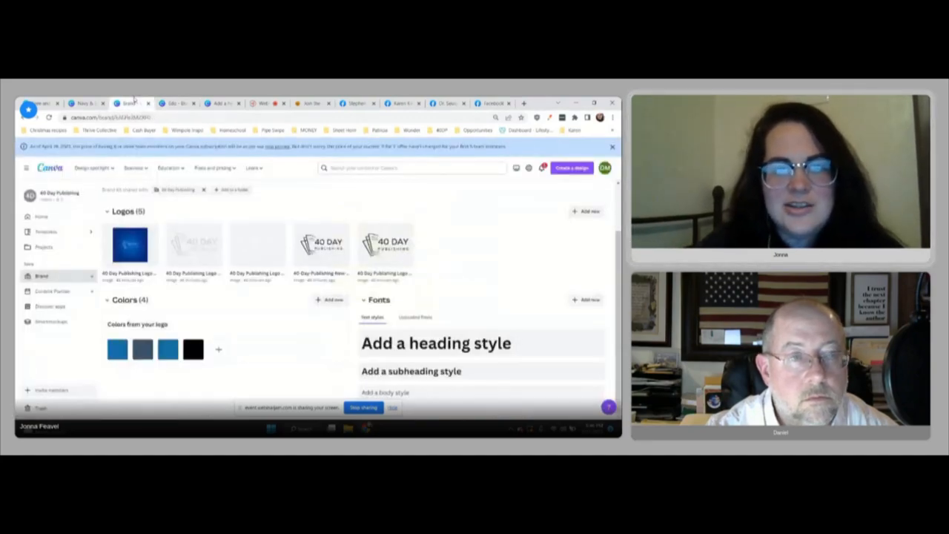
left_click(331, 168)
type("brand k")
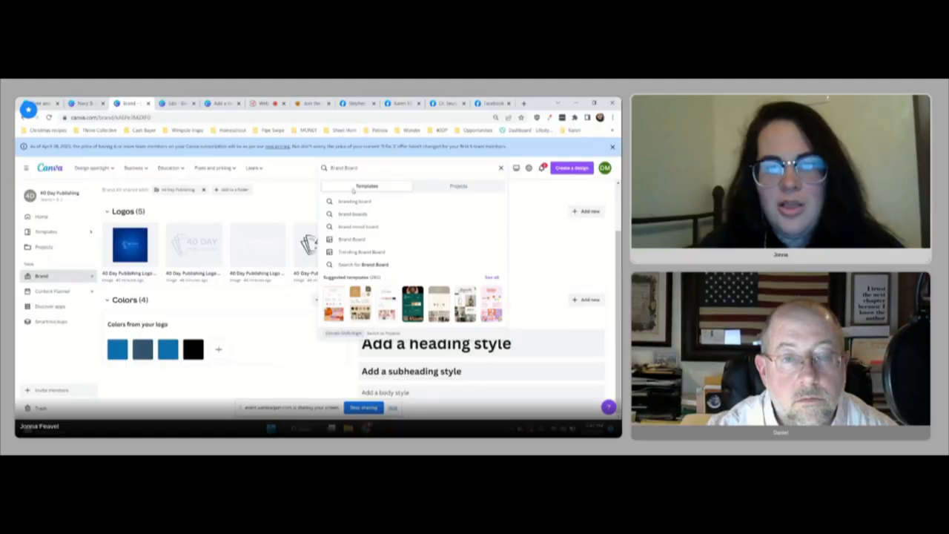
left_click(358, 239)
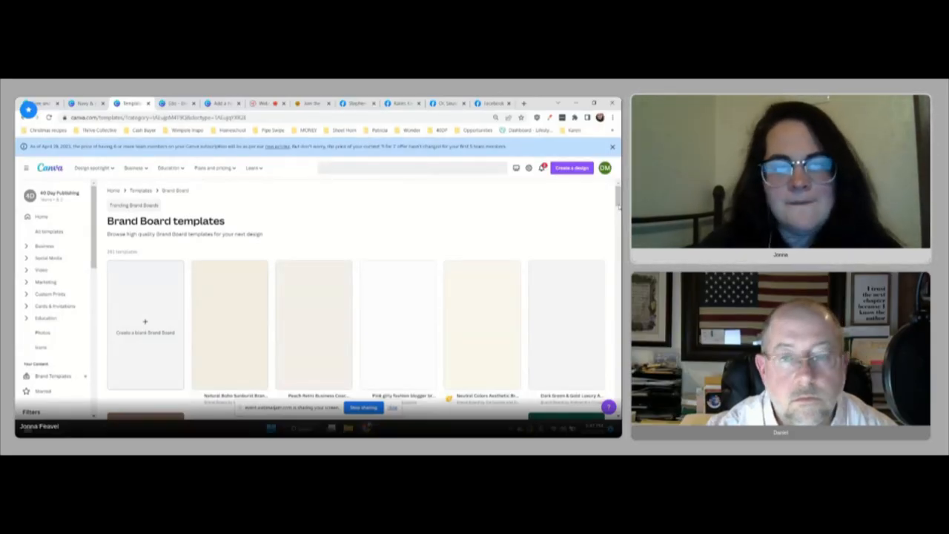
scroll(356, 297, "down", 1)
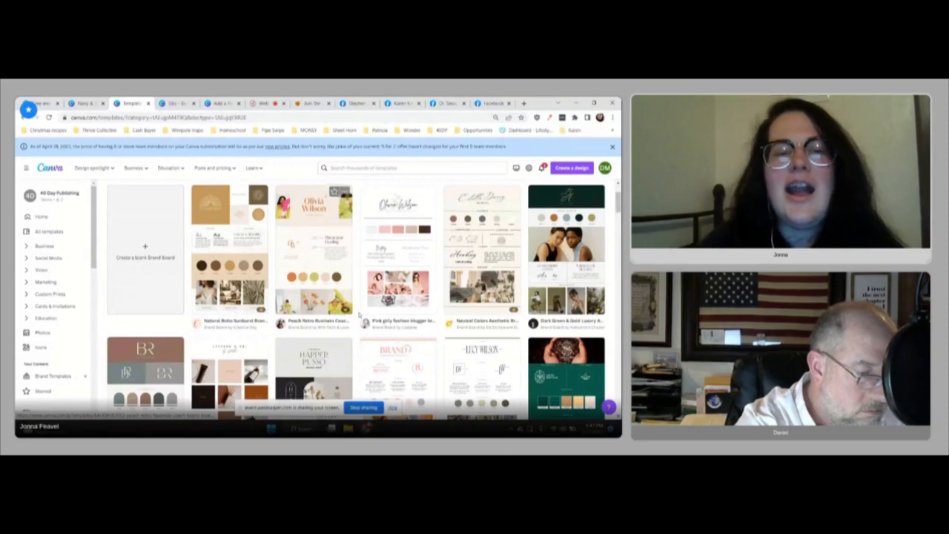
Step: Return to the gold and black brand board and recolor its second palette circle with a gold from the photo colors
left_click(174, 101)
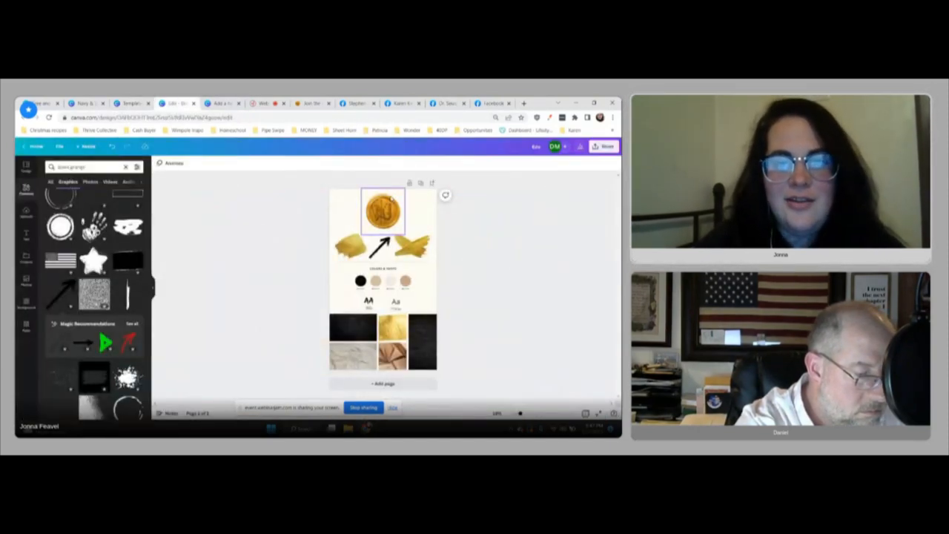
left_click_drag(315, 242, 436, 255)
left_click(494, 269)
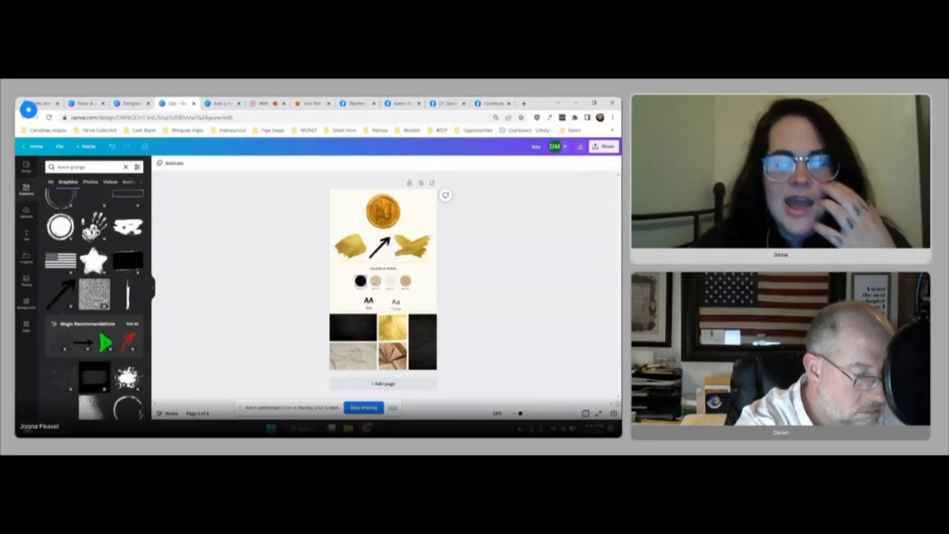
left_click(375, 282)
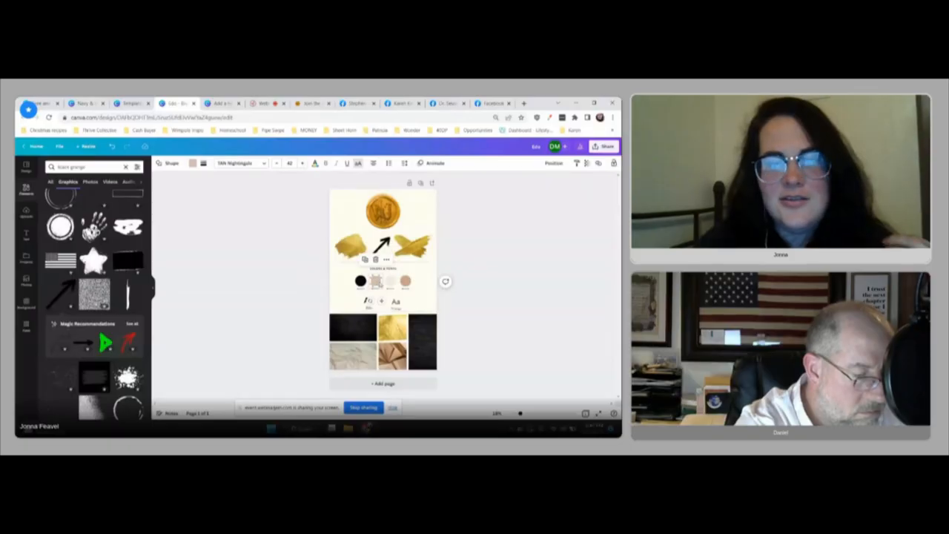
left_click(317, 283)
left_click(377, 283)
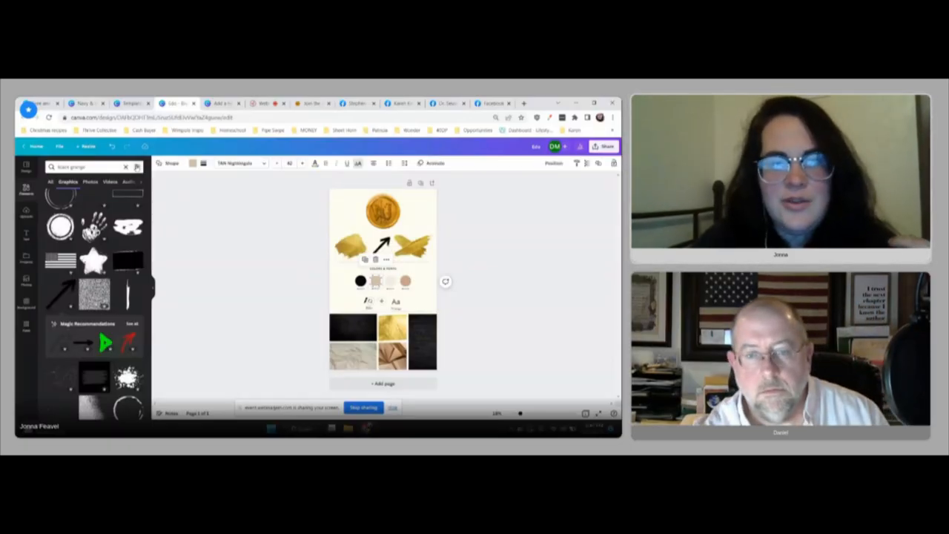
left_click(193, 163)
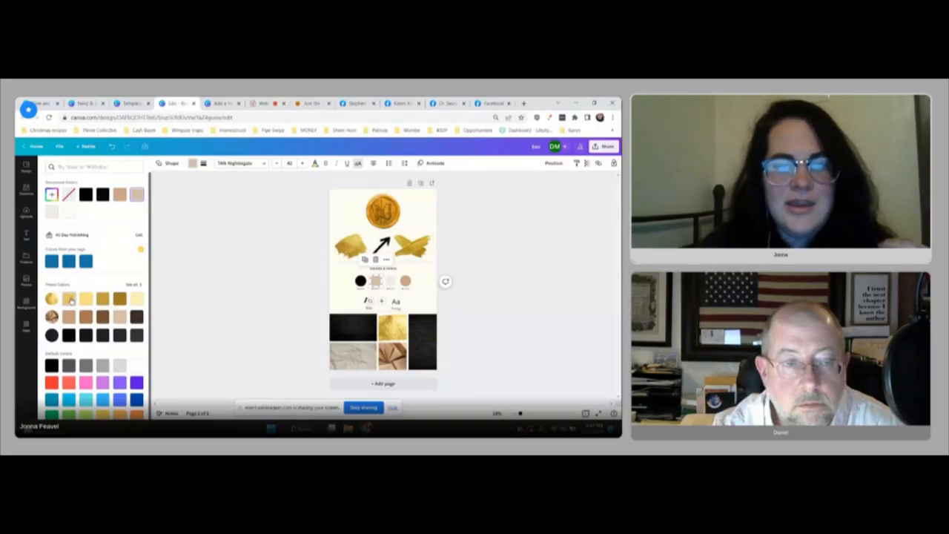
left_click(70, 299)
Step: Recolor the brand board's third palette circle near-black and the fourth one dark gold, using the photo colors
left_click(393, 284)
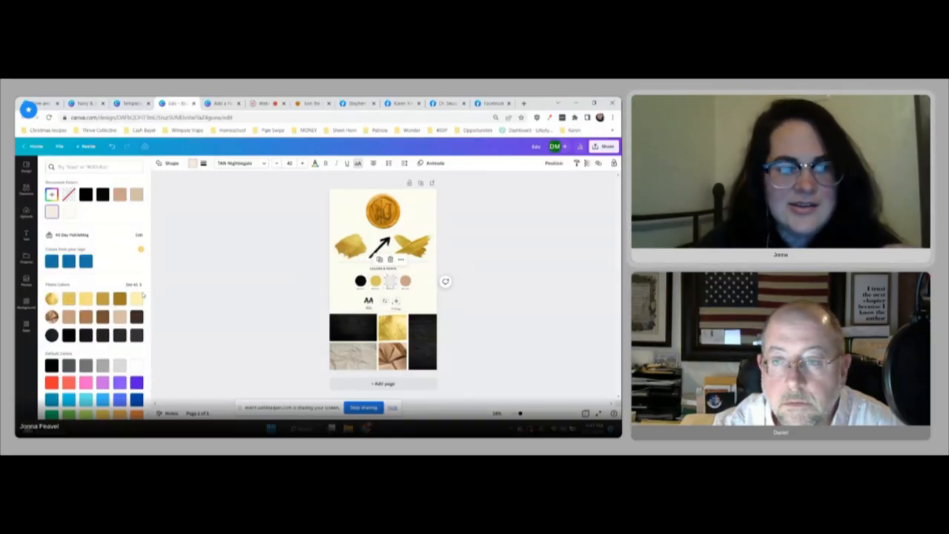
left_click(102, 335)
left_click(405, 282)
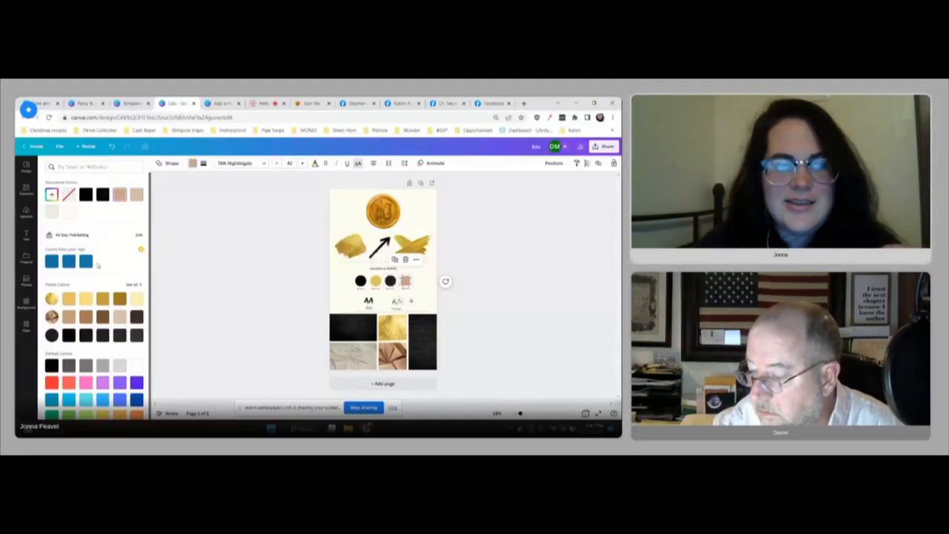
left_click(214, 287)
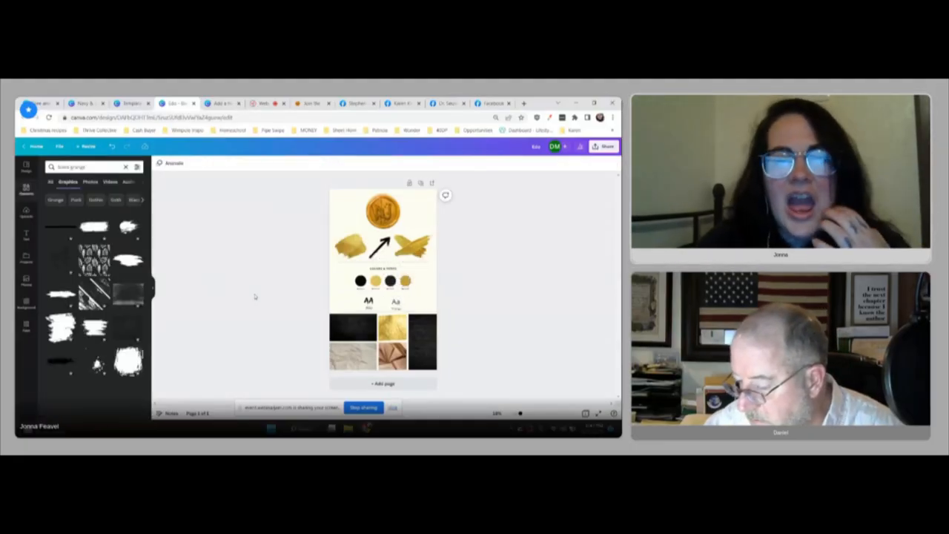